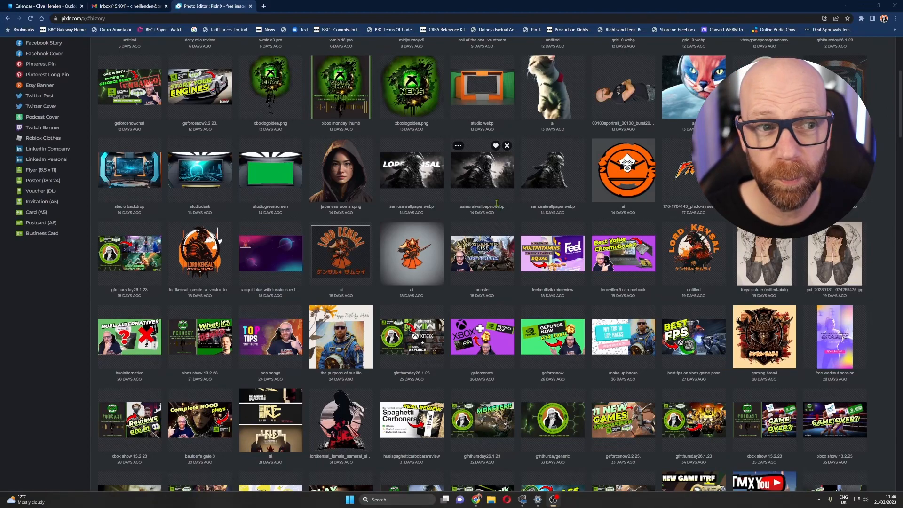
# Step: Look through the most recent temporary projects in the history and select the house music playlist thumbnail
pyautogui.scroll(5, 495, 203)
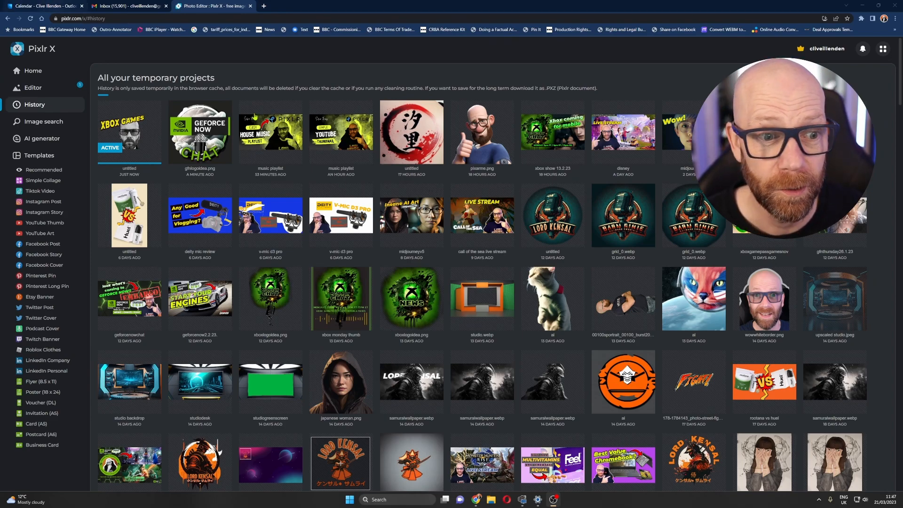
pyautogui.click(270, 134)
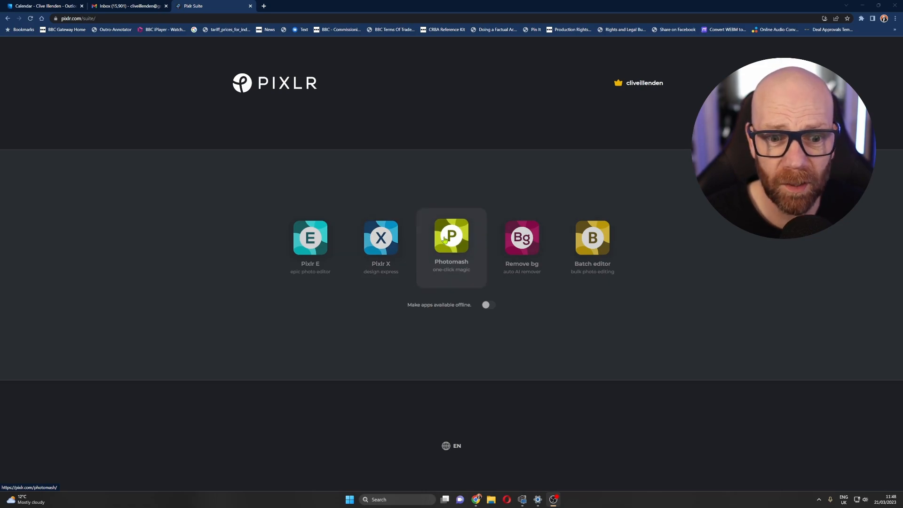
# Step: Open Photomash and browse its Simple profile, Simple shop, Trendy profile and Create new designs
pyautogui.click(445, 240)
pyautogui.scroll(-6, 320, 231)
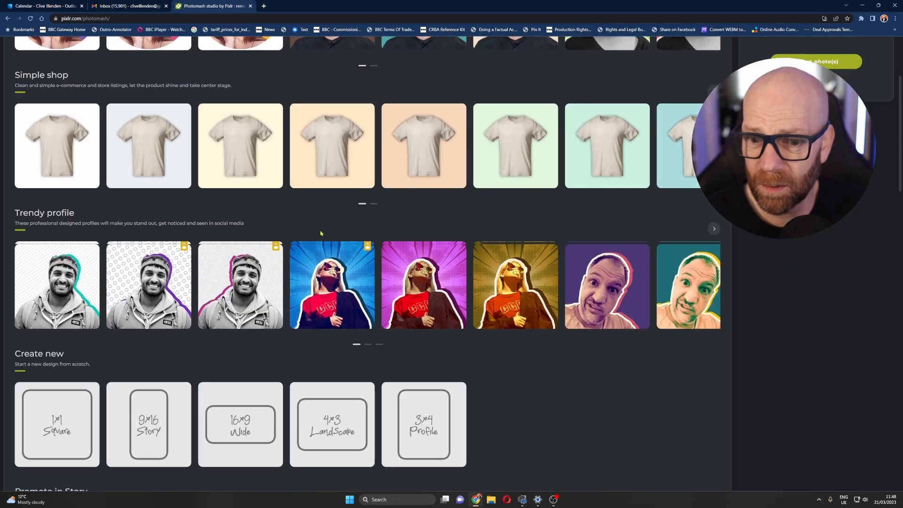
pyautogui.scroll(6, 321, 237)
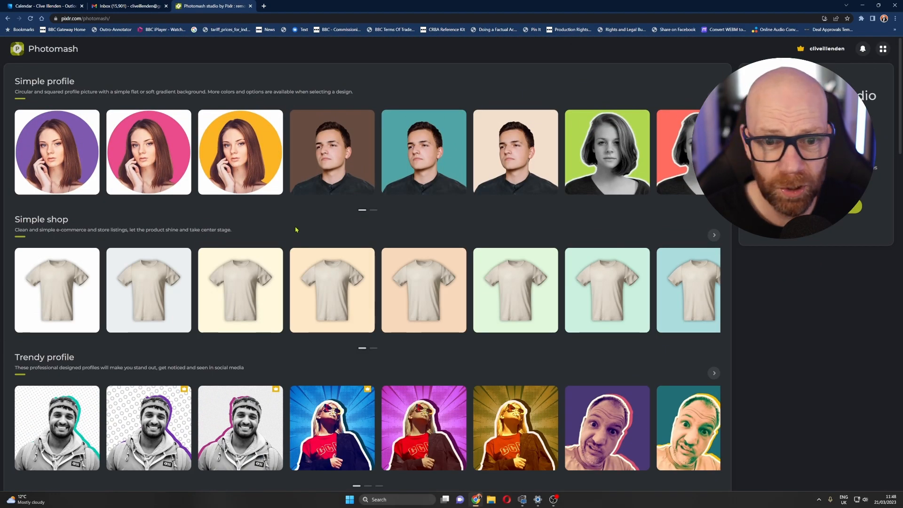
pyautogui.scroll(-4, 591, 179)
pyautogui.scroll(4, 591, 179)
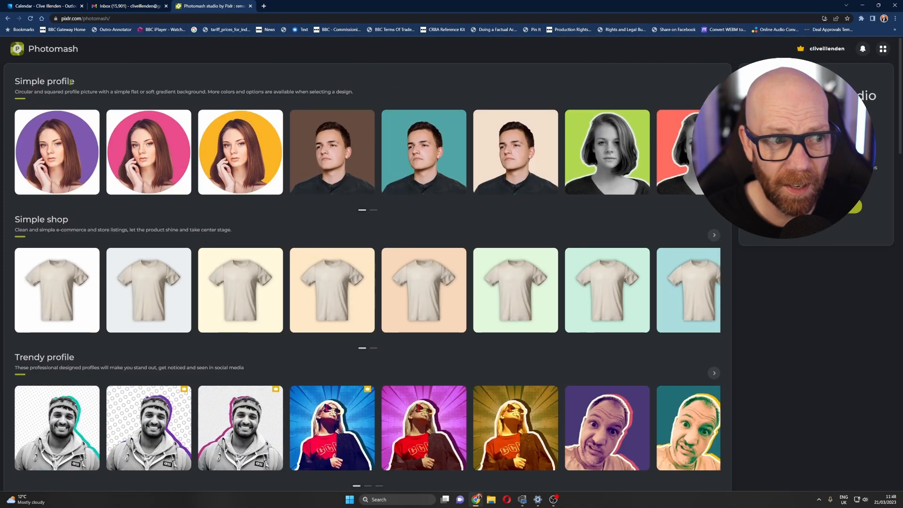
# Step: Return to the Pixlr suite overview and open the Batch editor
pyautogui.click(8, 19)
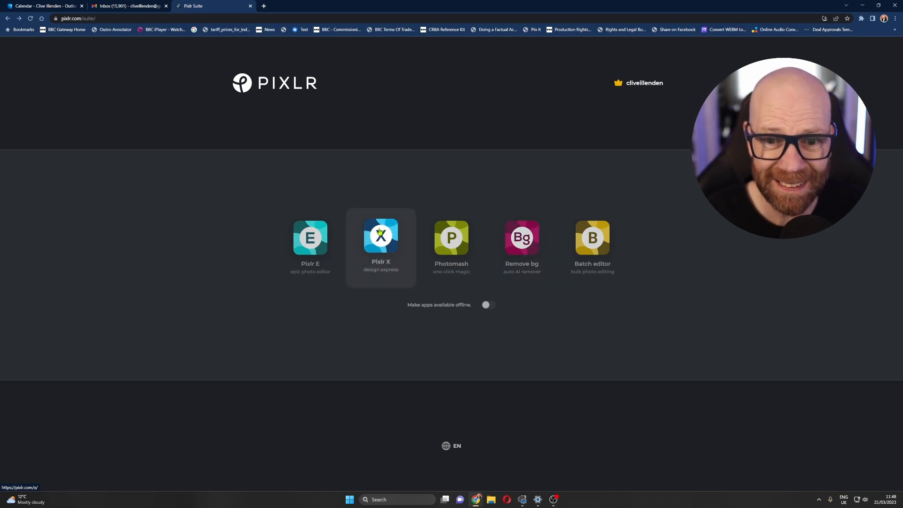
pyautogui.click(592, 231)
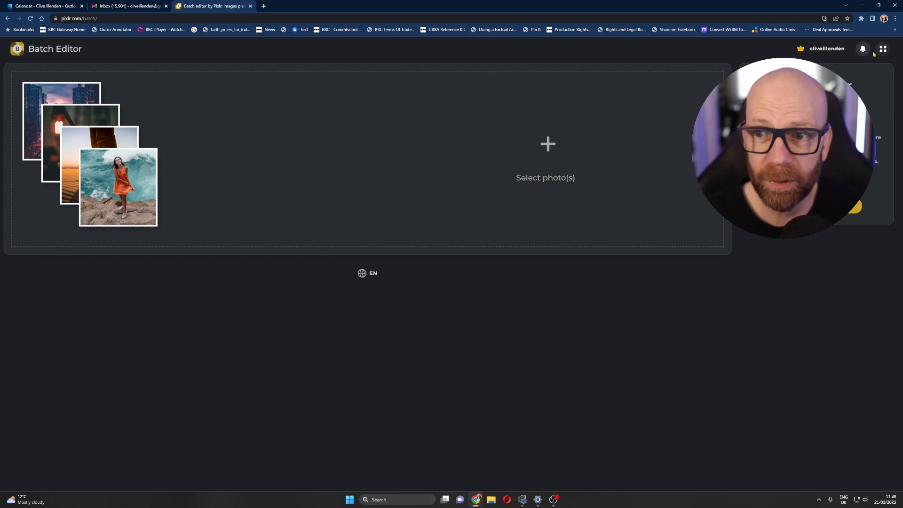
# Step: Switch from the Batch Editor to Pixlr X and view its home page
pyautogui.moveTo(883, 50)
pyautogui.click(853, 85)
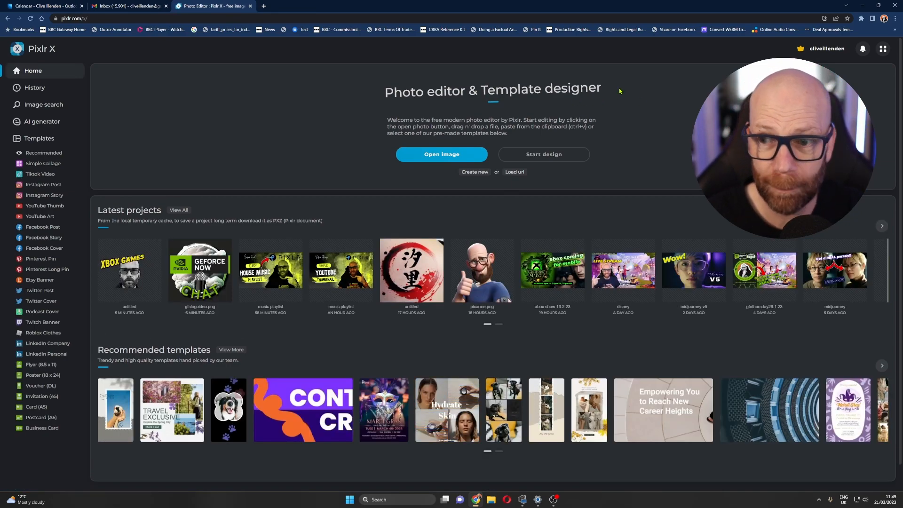
pyautogui.scroll(-1, 488, 315)
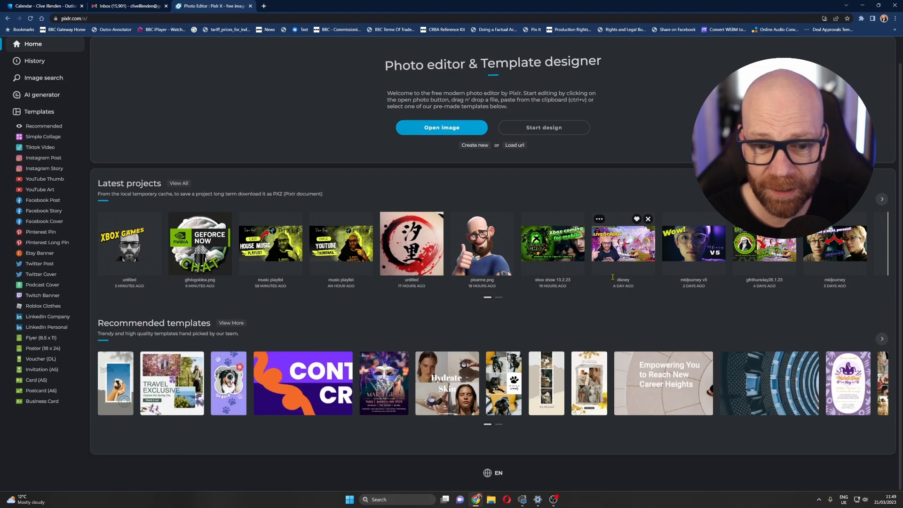
# Step: Show all of the latest projects and examine the thumbnails and logos stored in the temporary history
pyautogui.click(179, 184)
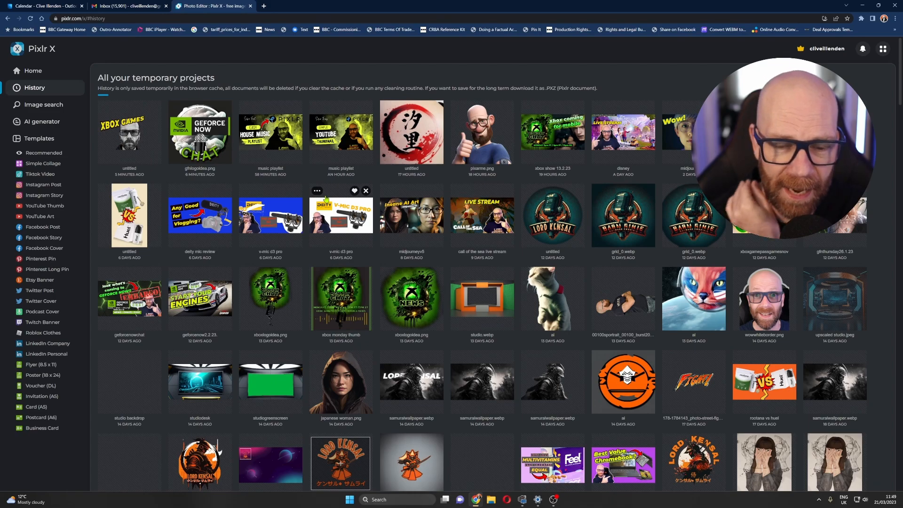
pyautogui.scroll(-10, 326, 200)
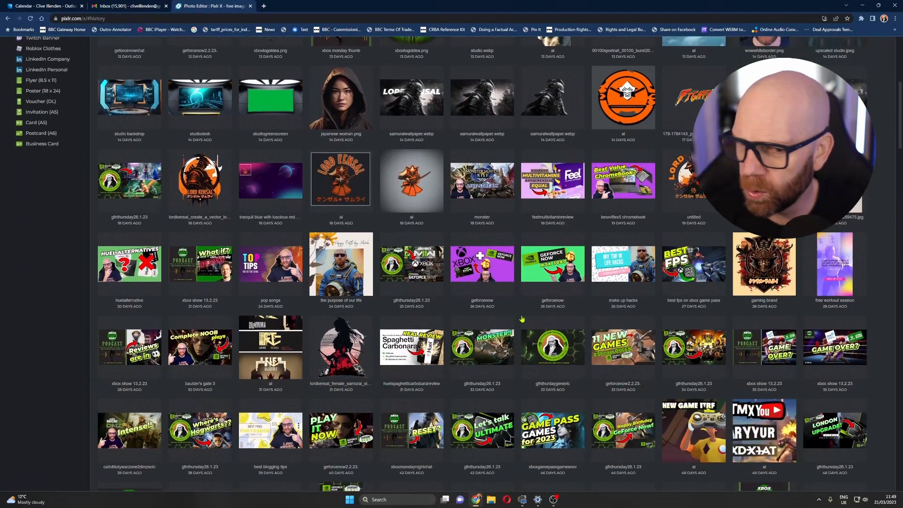
pyautogui.scroll(3, 479, 314)
pyautogui.scroll(-3, 478, 313)
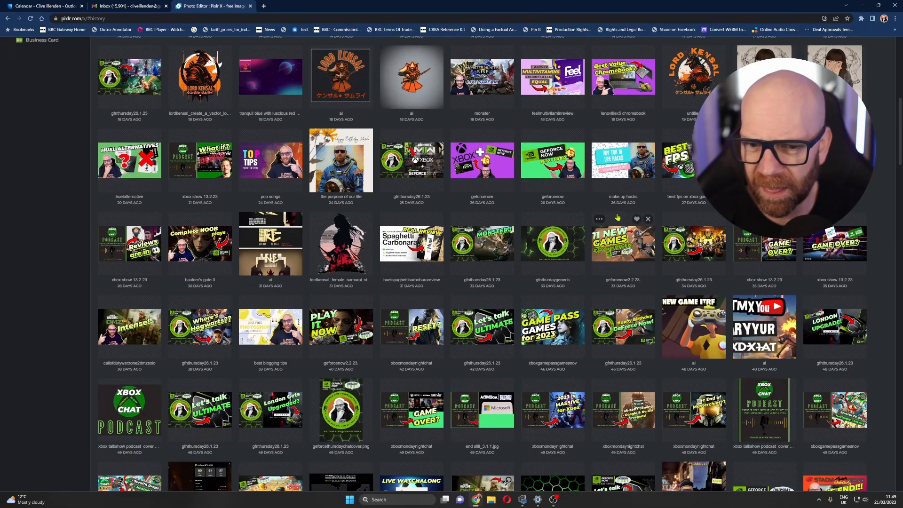
pyautogui.scroll(-4, 567, 261)
pyautogui.scroll(7, 528, 281)
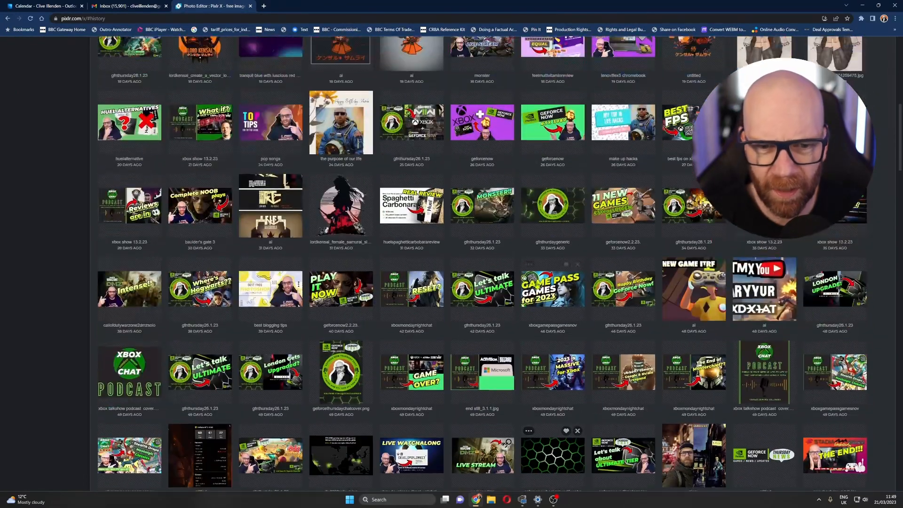
pyautogui.scroll(5, 528, 282)
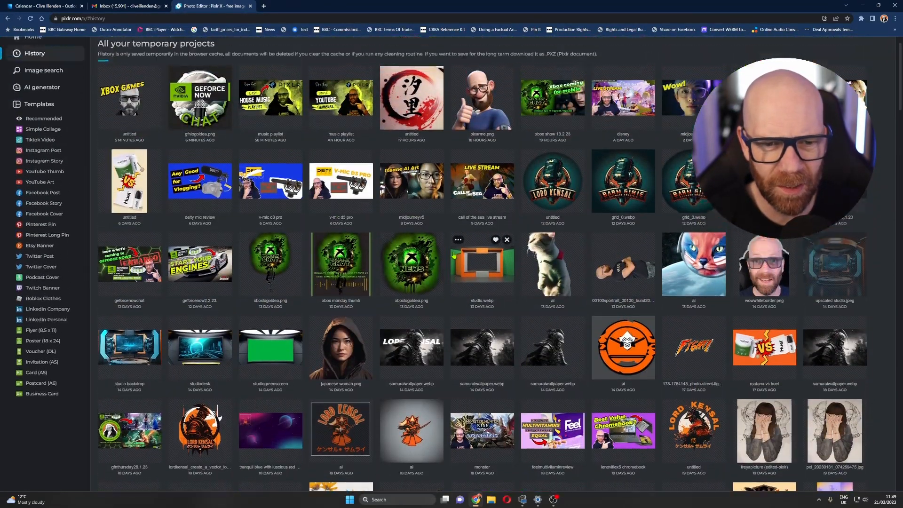
pyautogui.scroll(-2, 376, 278)
pyautogui.scroll(2, 574, 271)
pyautogui.scroll(-1, 574, 271)
pyautogui.scroll(-1, 574, 271)
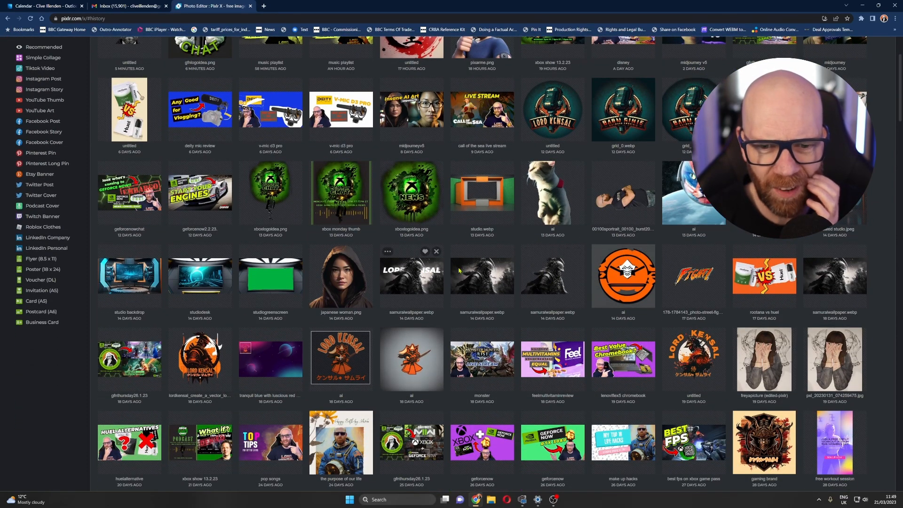
pyautogui.scroll(2, 581, 305)
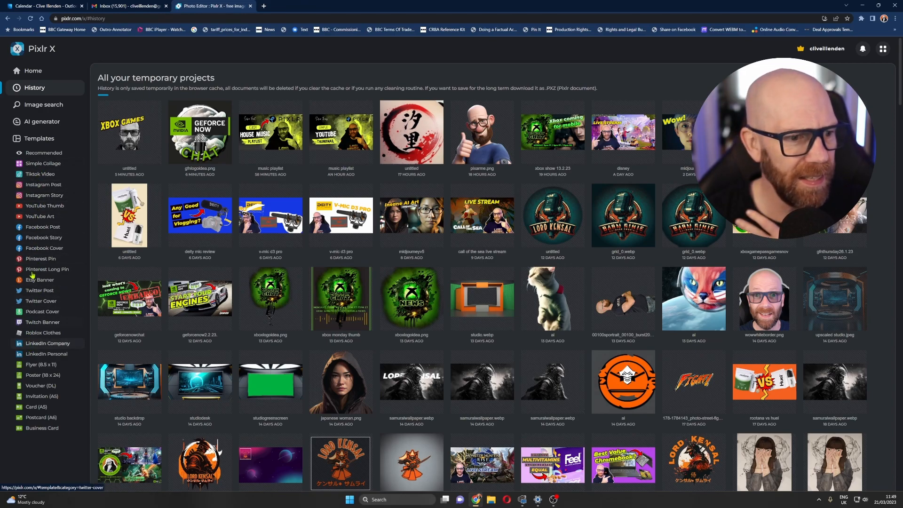
# Step: Browse the Instagram Post templates and preview the Sushi Lunch Promo template without using it
pyautogui.click(47, 188)
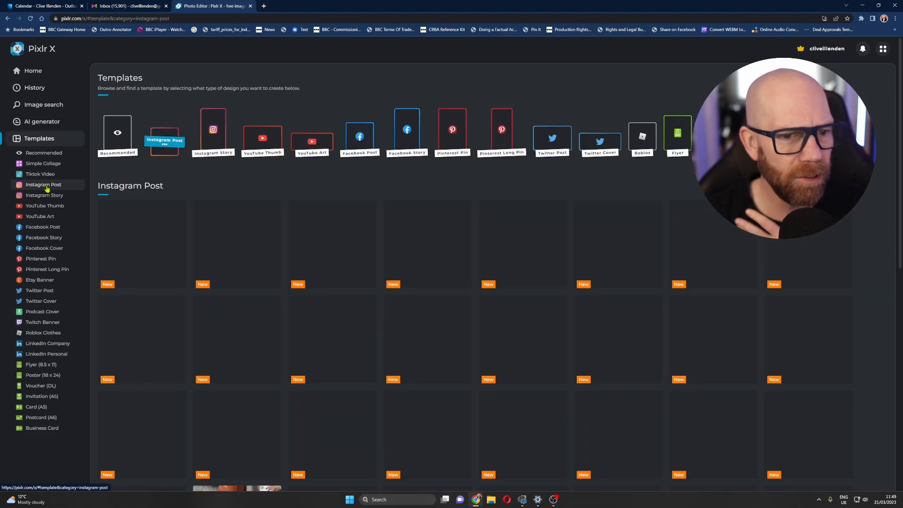
pyautogui.scroll(-2, 531, 363)
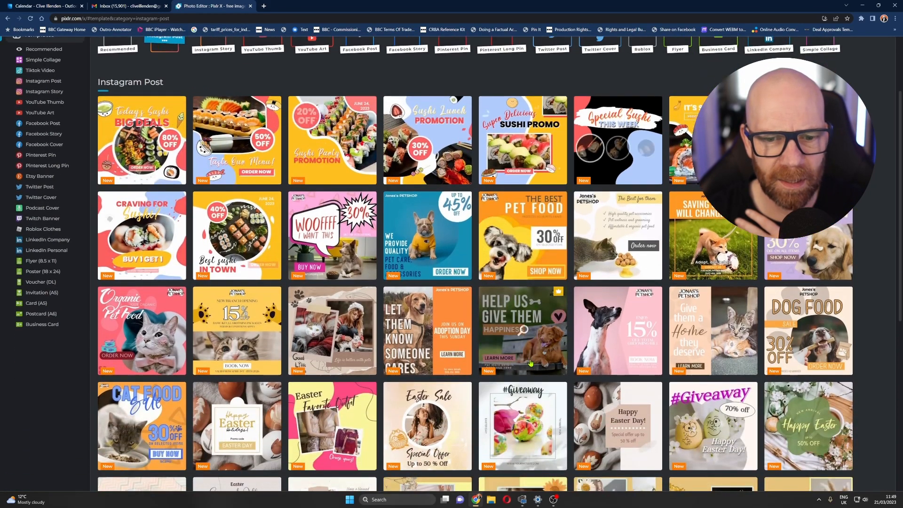
pyautogui.scroll(2, 531, 363)
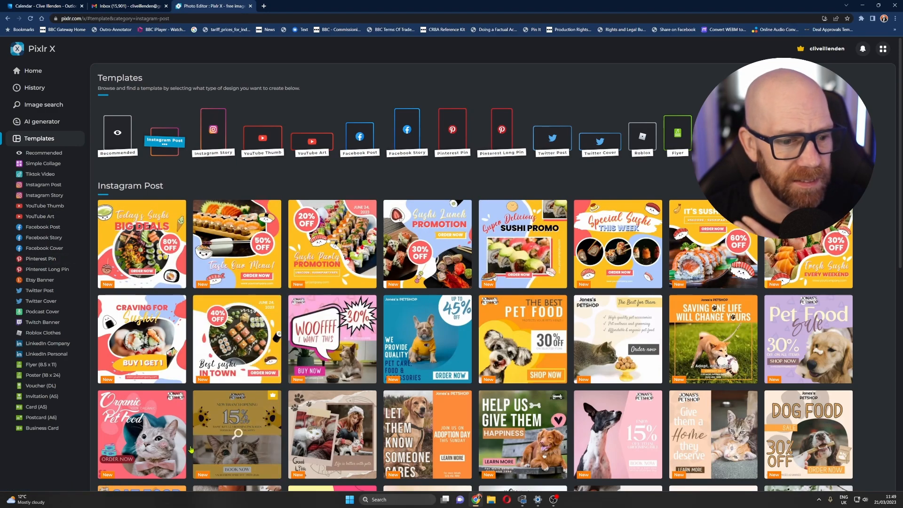
pyautogui.click(398, 255)
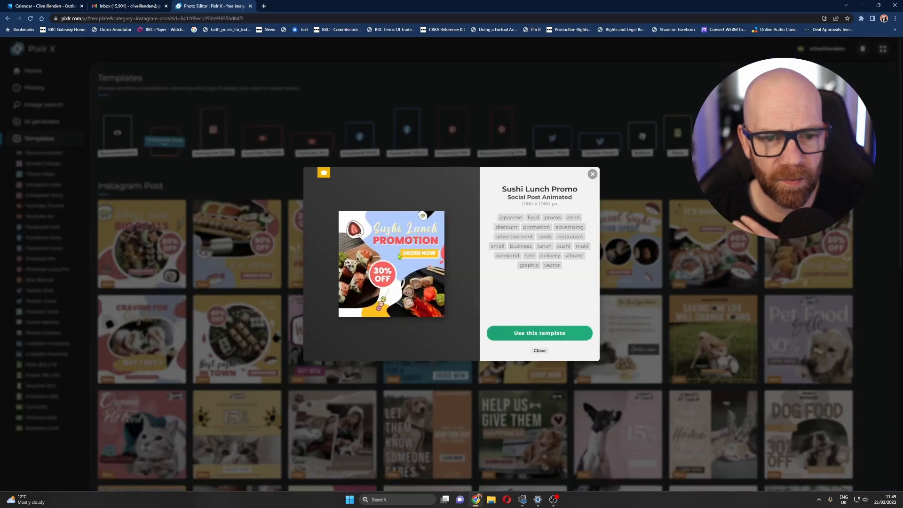
pyautogui.click(592, 174)
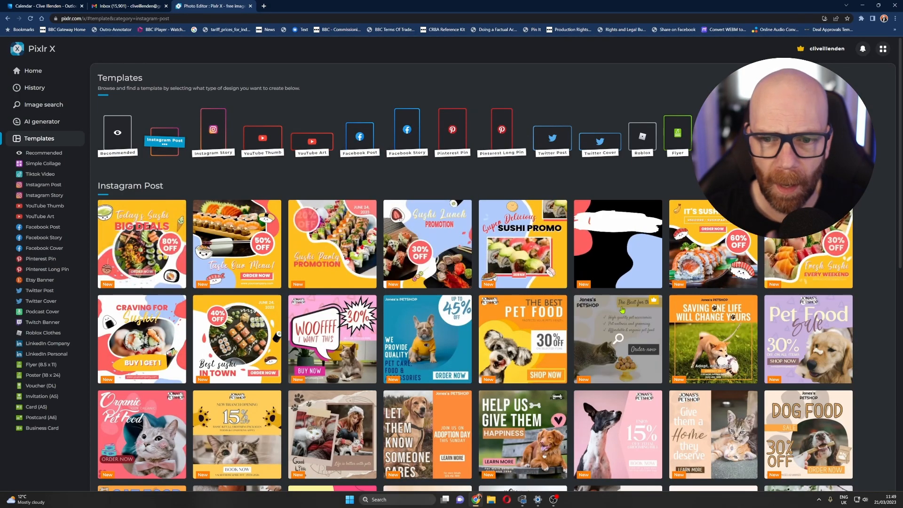
# Step: Load a second batch of Instagram Post templates and look through the extended list
pyautogui.scroll(-2, 616, 306)
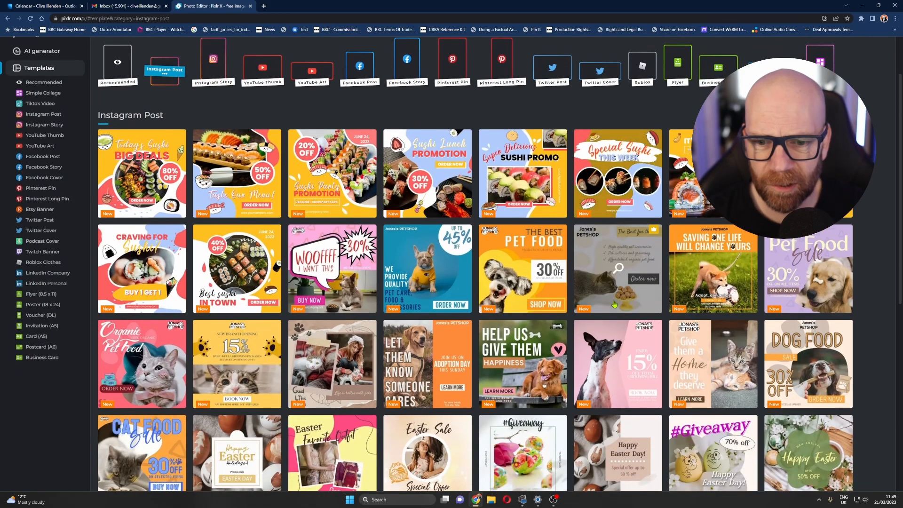
pyautogui.scroll(-8, 615, 304)
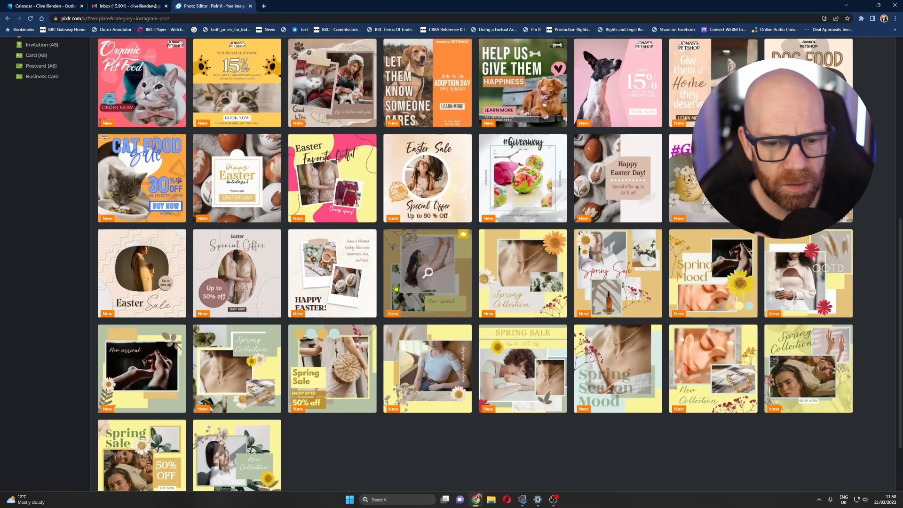
pyautogui.click(493, 483)
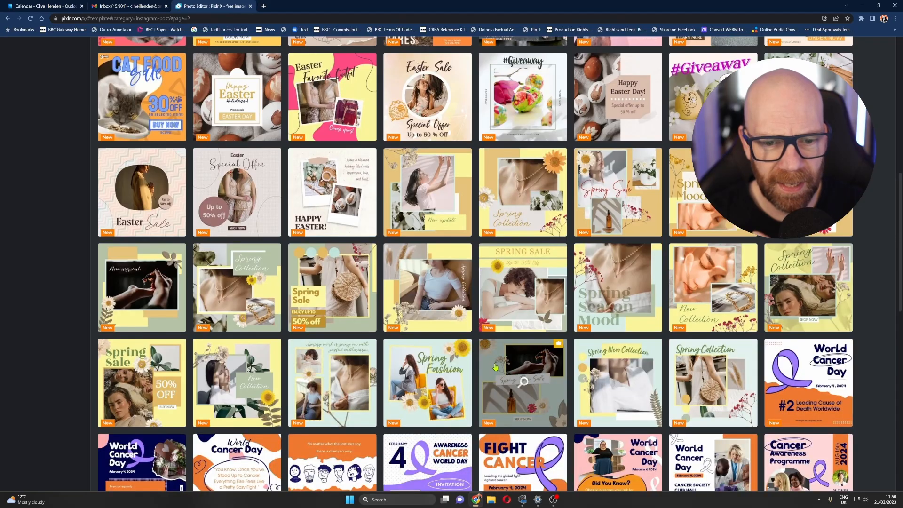
pyautogui.scroll(-12, 496, 367)
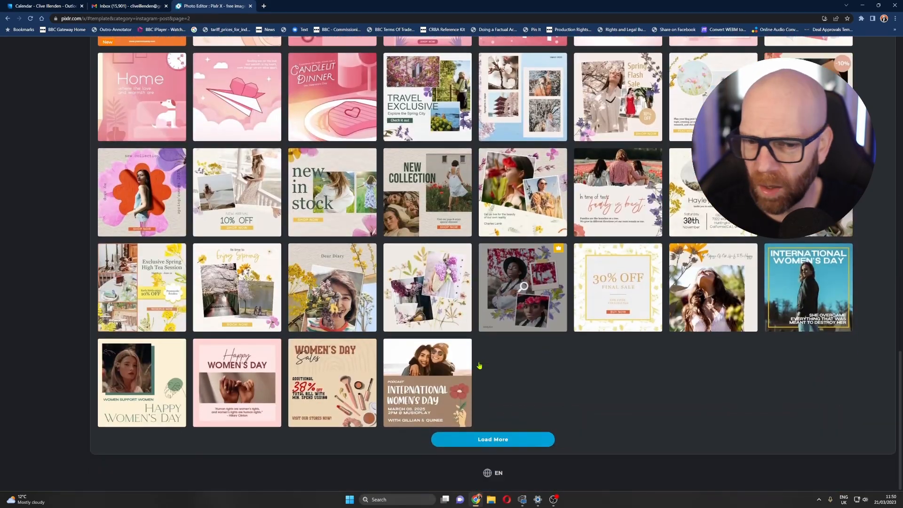
pyautogui.scroll(20, 479, 365)
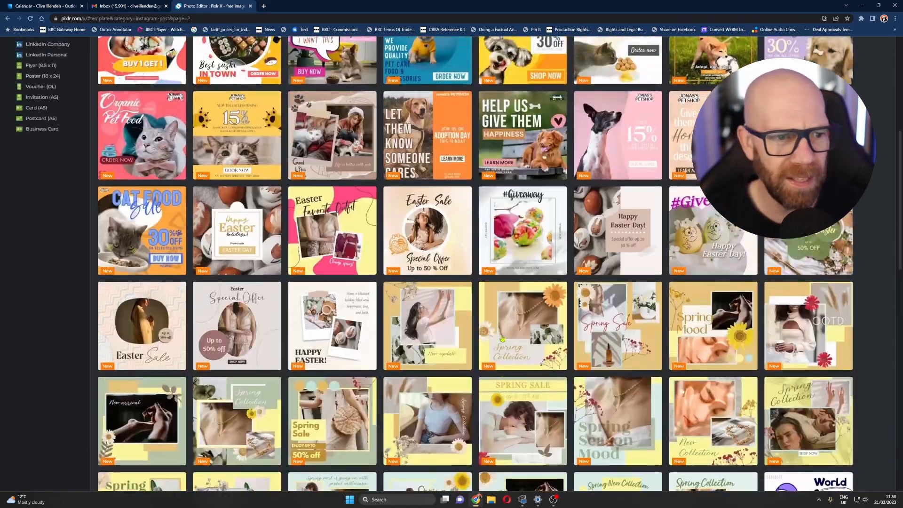
pyautogui.scroll(7, 502, 338)
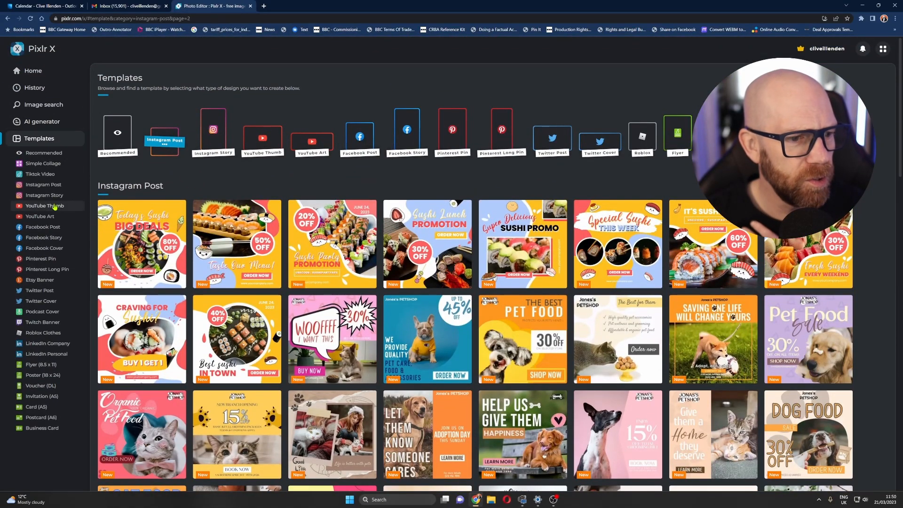
# Step: Show the YouTube Thumb templates and look through the first batch of designs
pyautogui.click(53, 207)
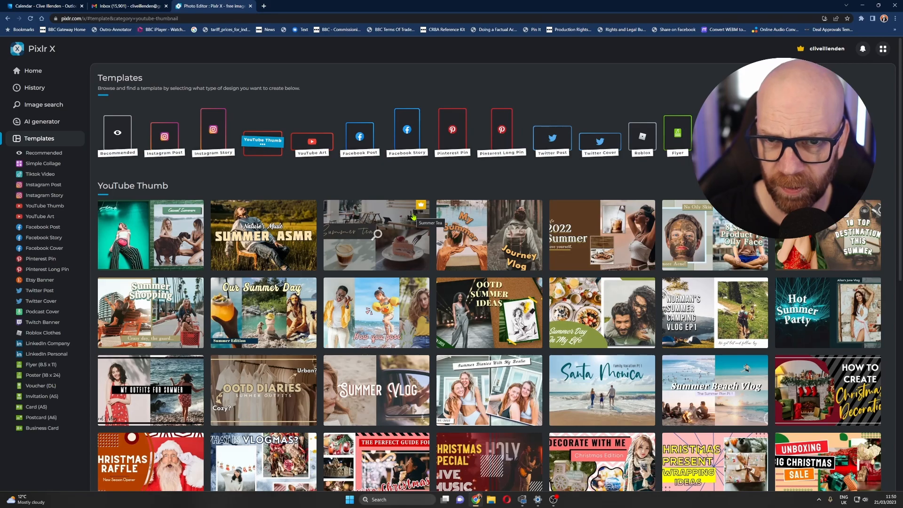
pyautogui.scroll(-6, 413, 217)
pyautogui.scroll(6, 488, 209)
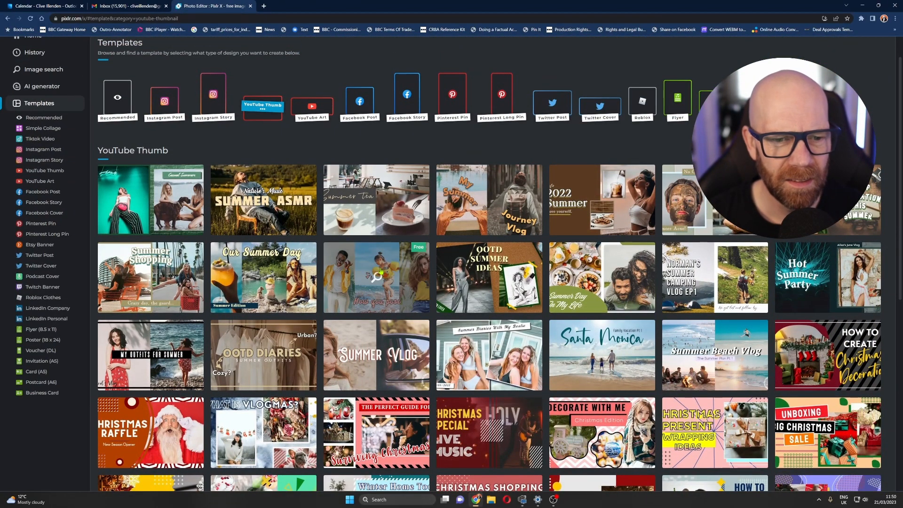
pyautogui.scroll(-1, 379, 277)
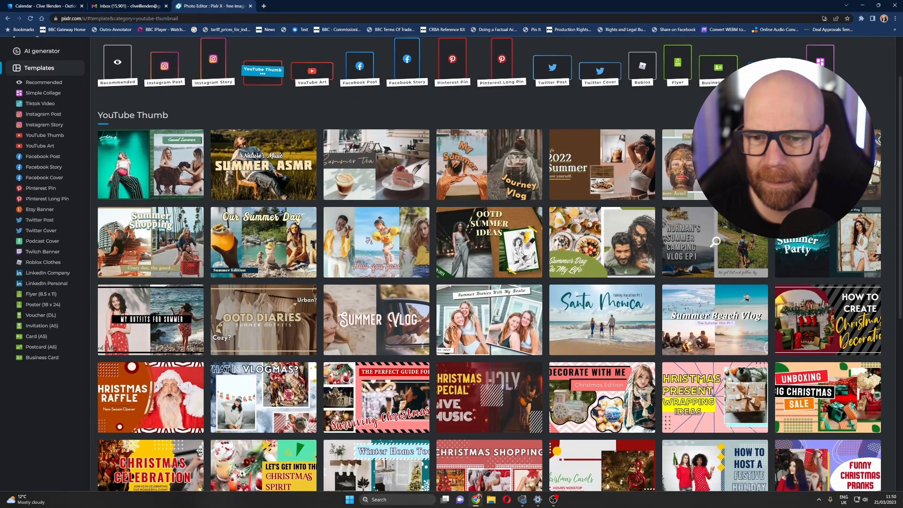
pyautogui.scroll(-3, 617, 297)
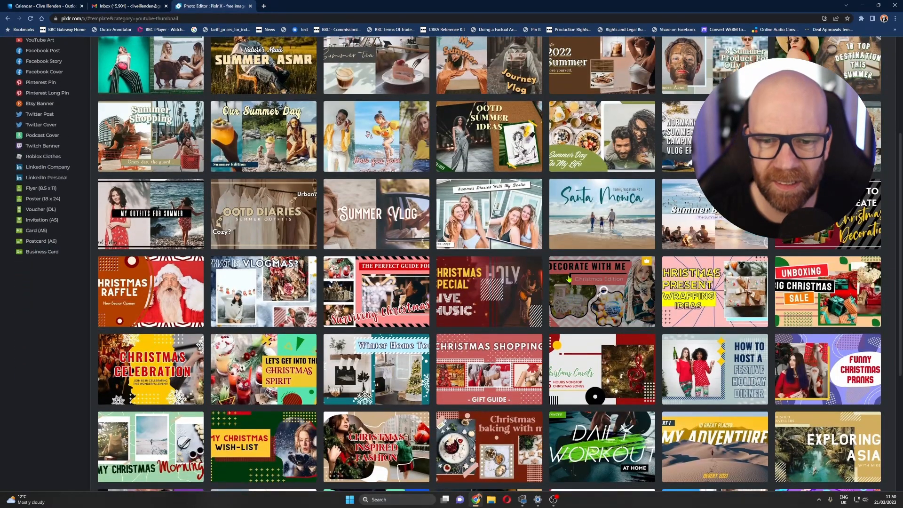
pyautogui.scroll(-3, 582, 272)
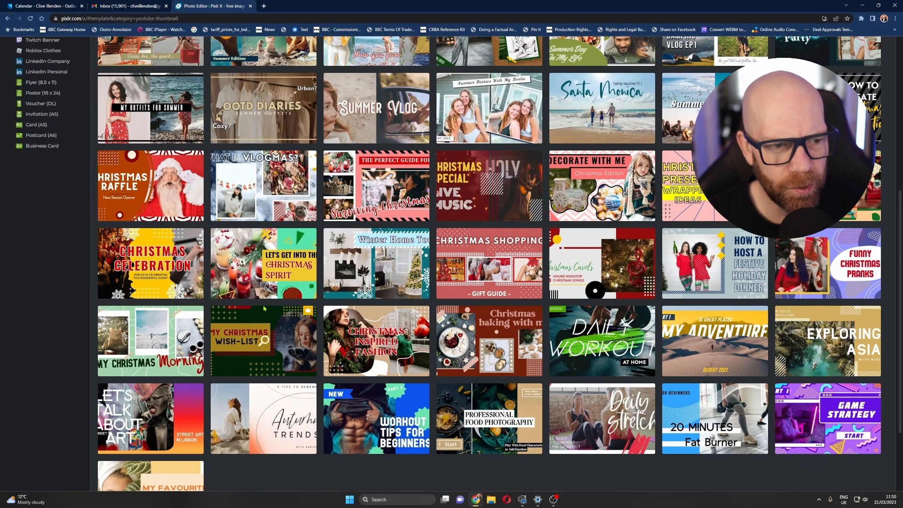
pyautogui.scroll(-3, 359, 312)
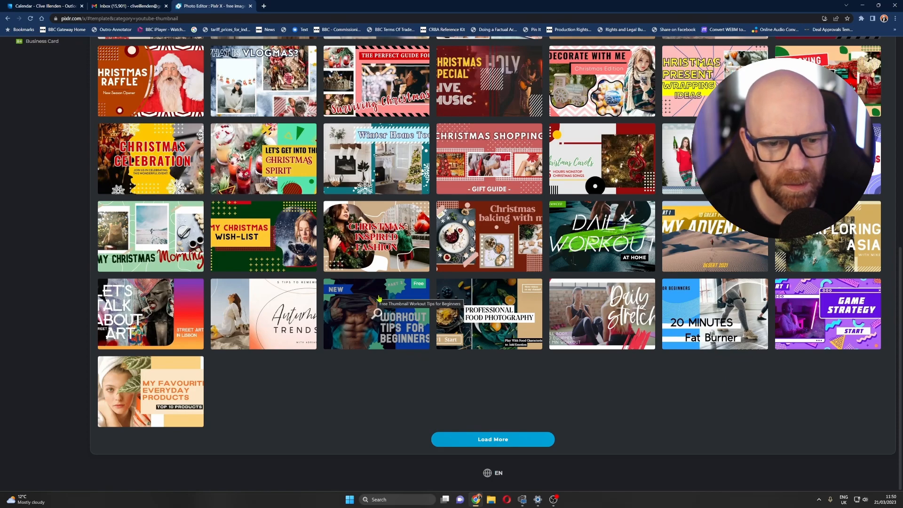
# Step: Load more YouTube Thumb templates and examine the additional designs
pyautogui.click(493, 439)
pyautogui.scroll(-2, 465, 309)
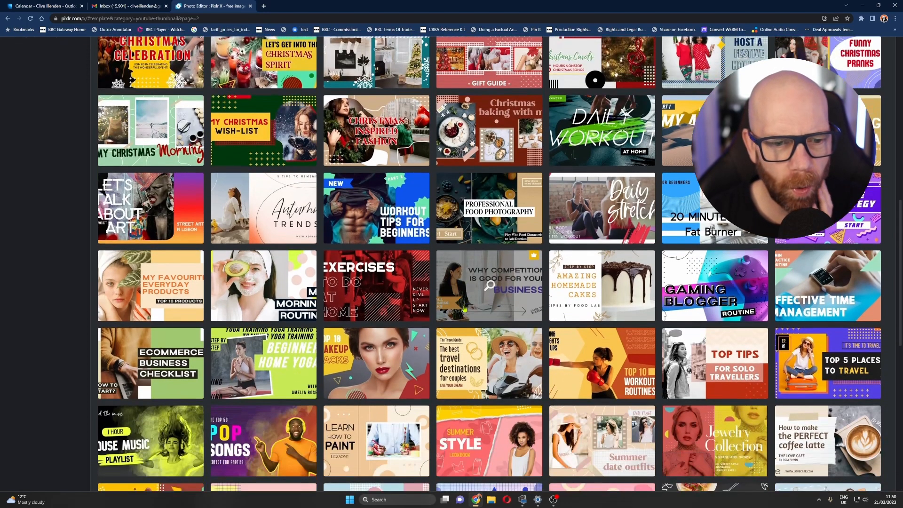
pyautogui.scroll(2, 465, 309)
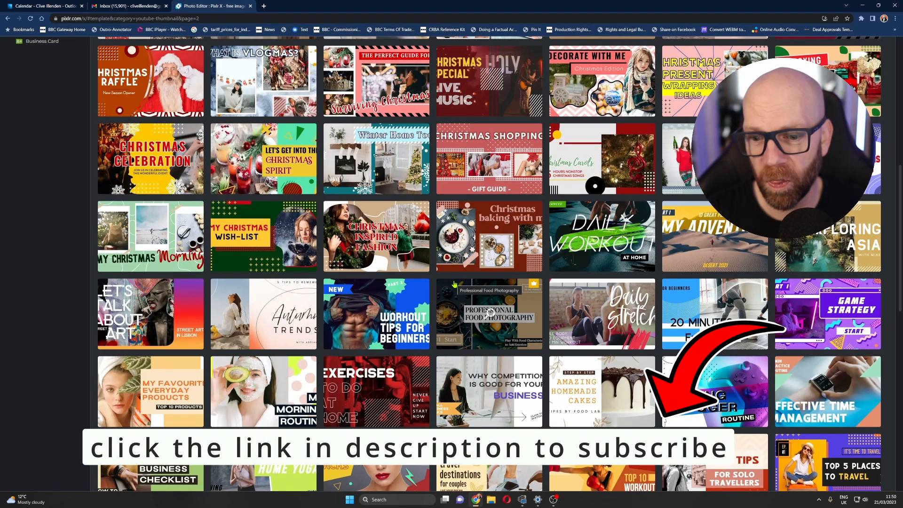
# Step: Look through the loaded YouTube Thumb templates, then load the final batch and examine it
pyautogui.scroll(-2, 602, 160)
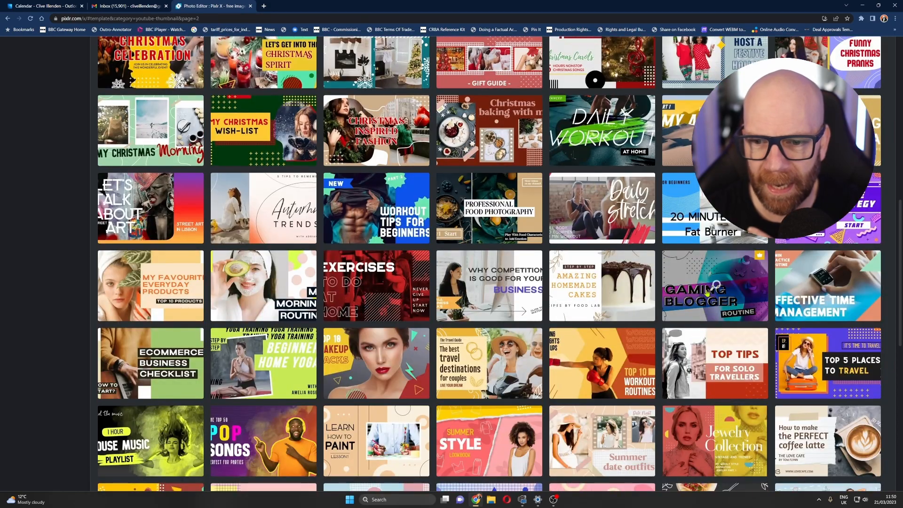
pyautogui.scroll(-9, 690, 276)
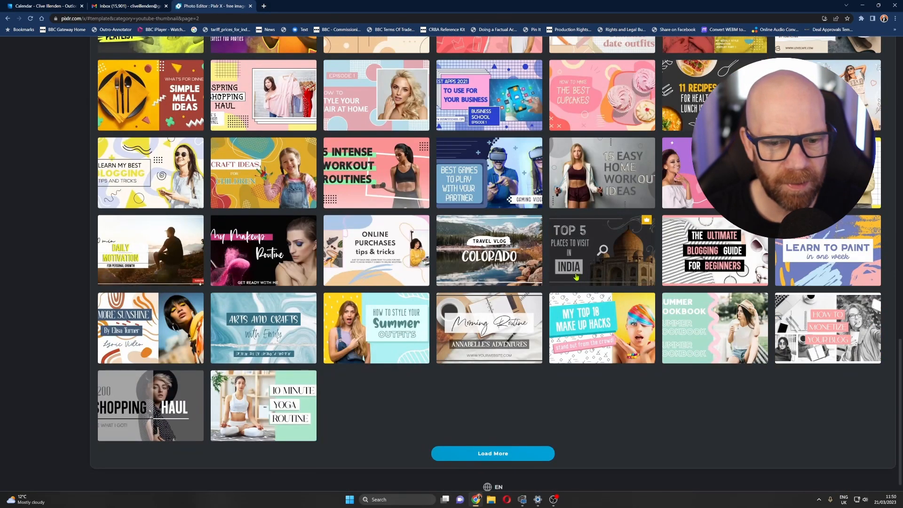
pyautogui.click(507, 453)
pyautogui.scroll(-2, 609, 398)
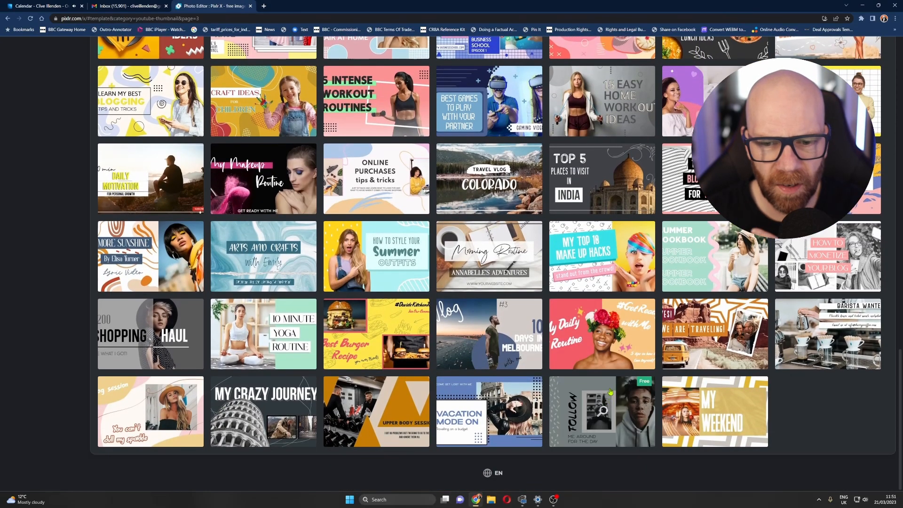
# Step: Choose the Music Playlist template among the YouTube Thumb designs and open it for editing
pyautogui.scroll(8, 606, 390)
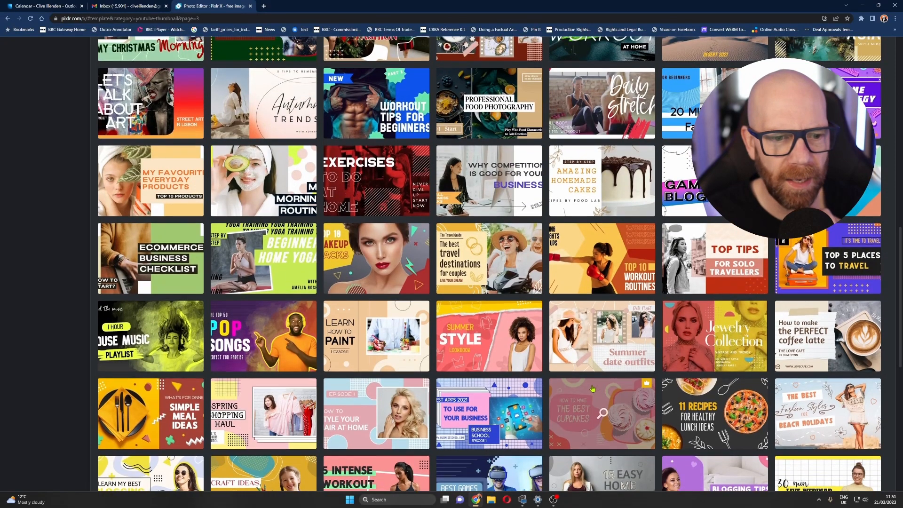
pyautogui.scroll(1, 592, 389)
pyautogui.scroll(-1, 592, 389)
pyautogui.click(155, 320)
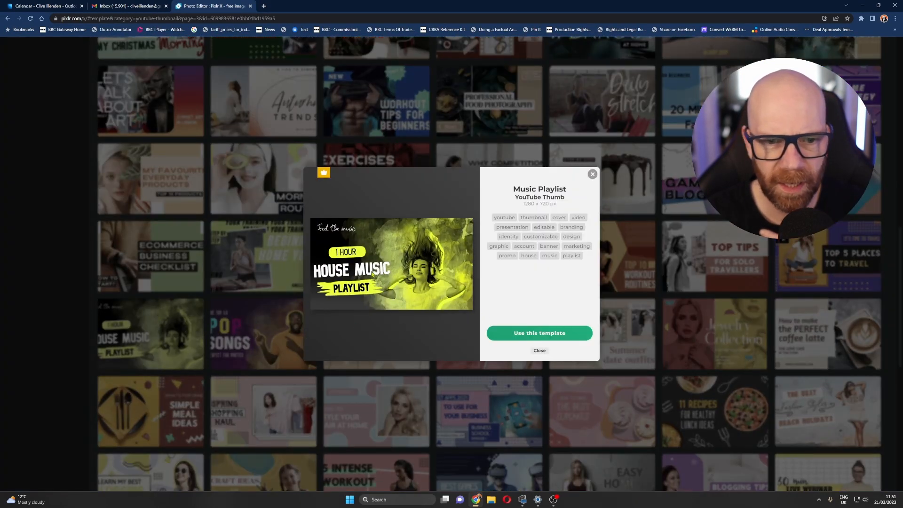
pyautogui.click(535, 333)
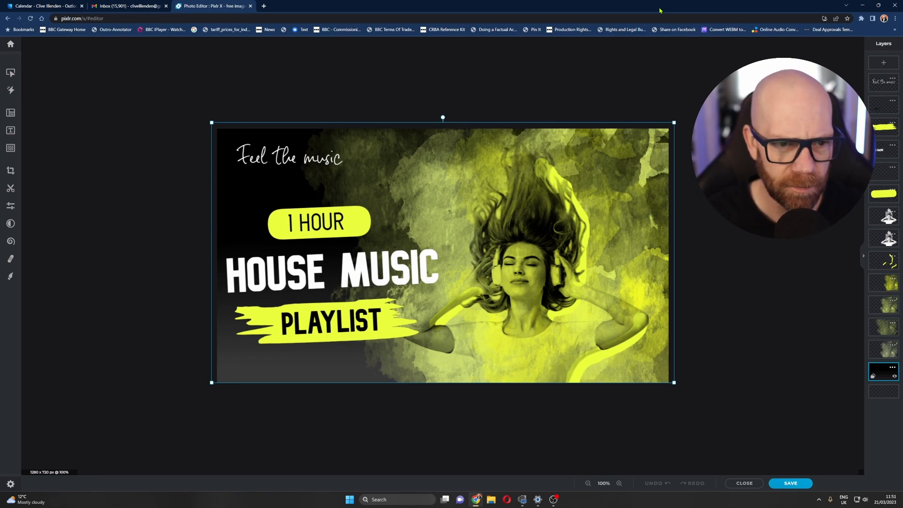
# Step: Replace the "Feel the music" heading on the thumbnail with "Super Easy"
pyautogui.click(276, 156)
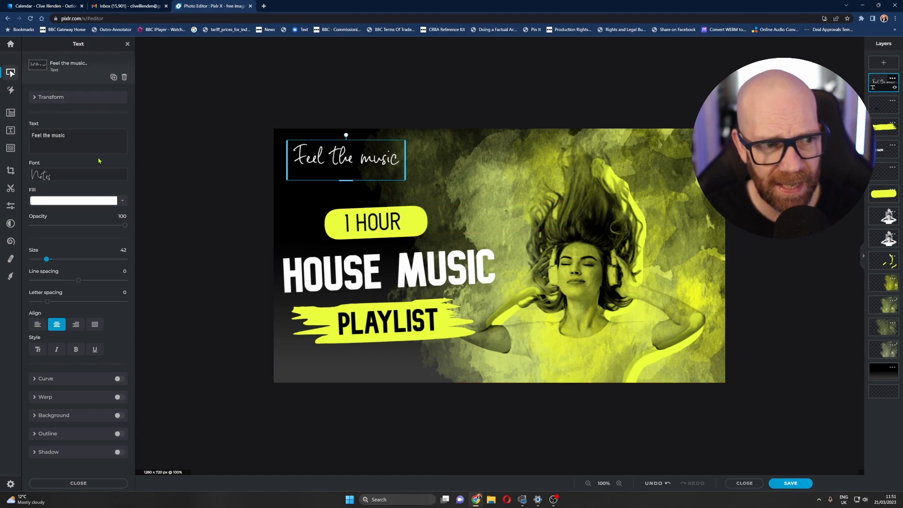
pyautogui.moveTo(78, 138); pyautogui.dragTo(24, 140)
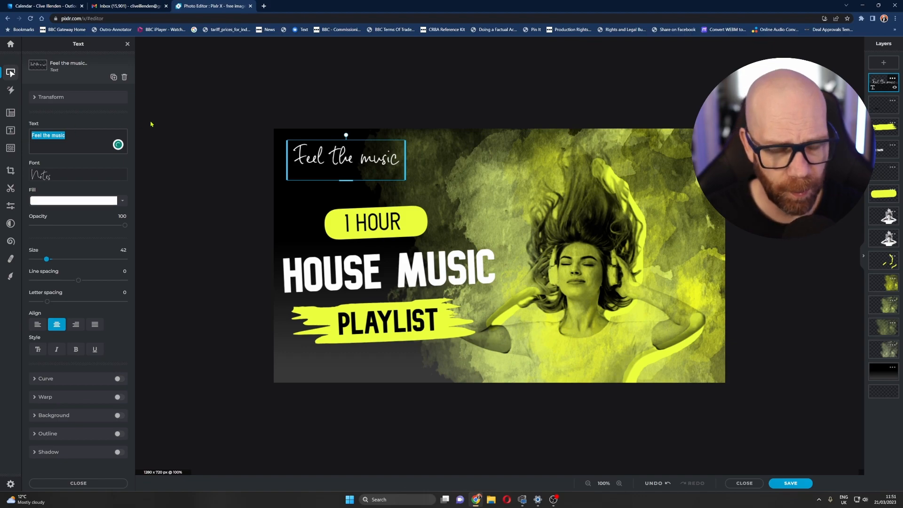
pyautogui.write('Super E')
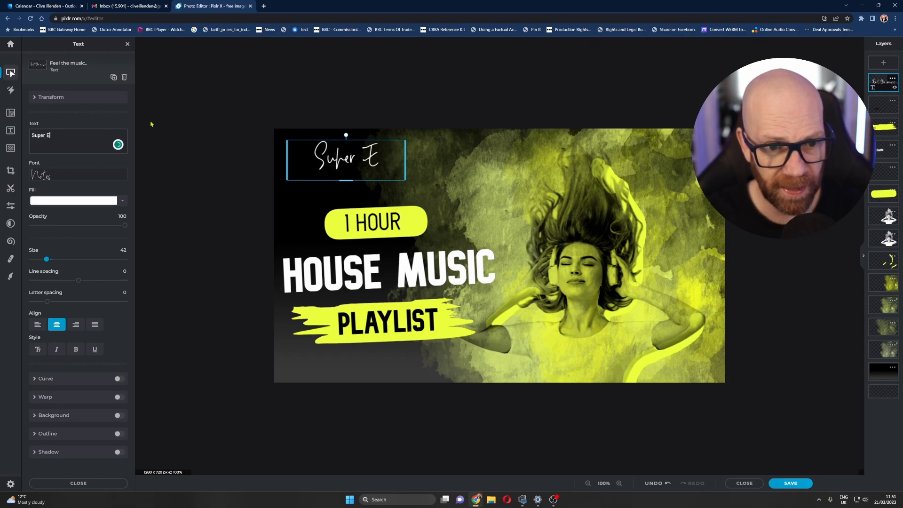
pyautogui.write('asy')
pyautogui.click(151, 123)
# Step: Try out other fonts on the "Super Easy" heading and undo the font change
pyautogui.click(333, 160)
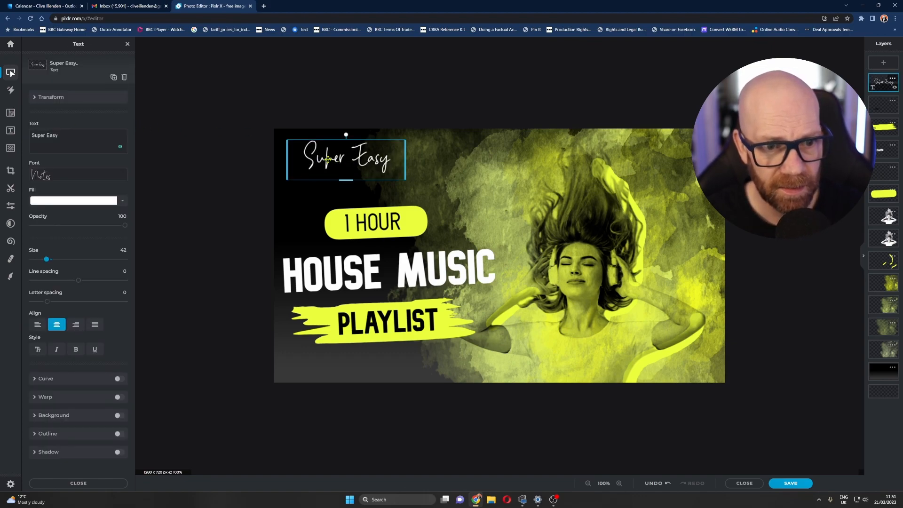
pyautogui.click(117, 179)
pyautogui.click(128, 101)
pyautogui.scroll(-5, 126, 136)
pyautogui.moveTo(126, 136); pyautogui.dragTo(134, 170)
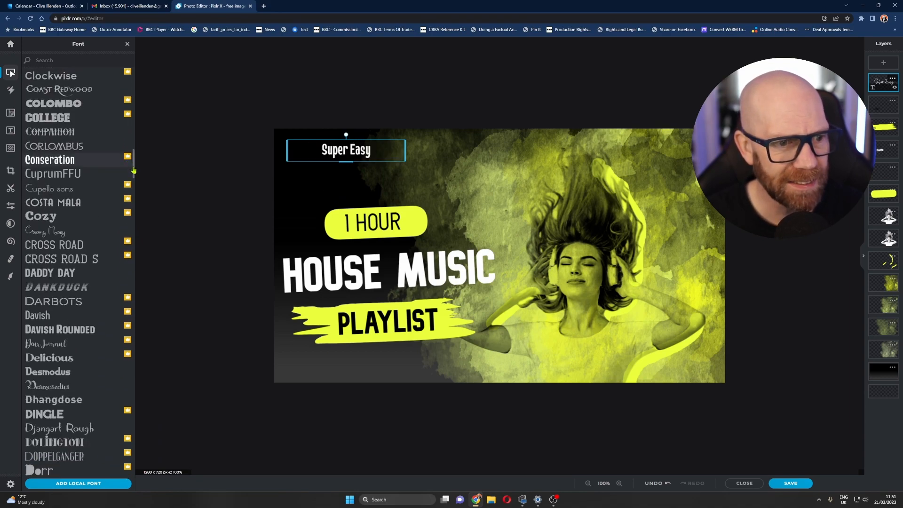
pyautogui.moveTo(135, 174); pyautogui.dragTo(142, 70)
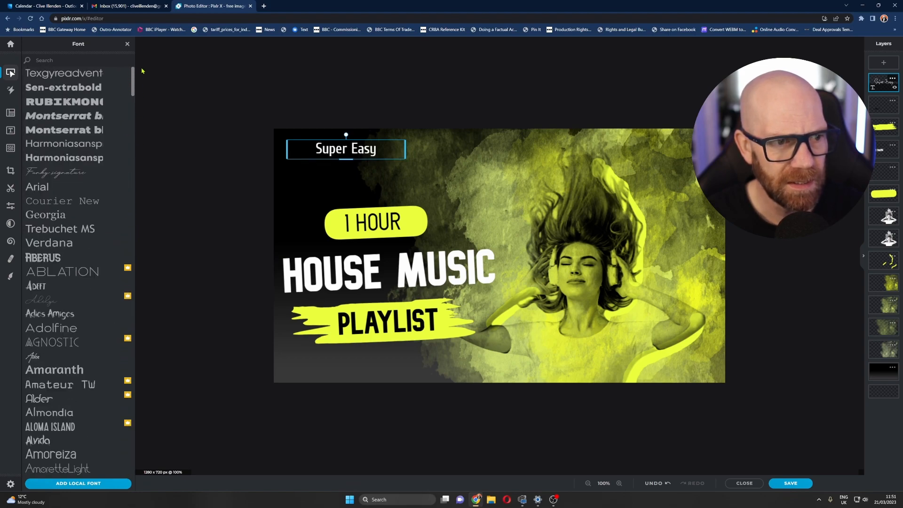
pyautogui.click(667, 483)
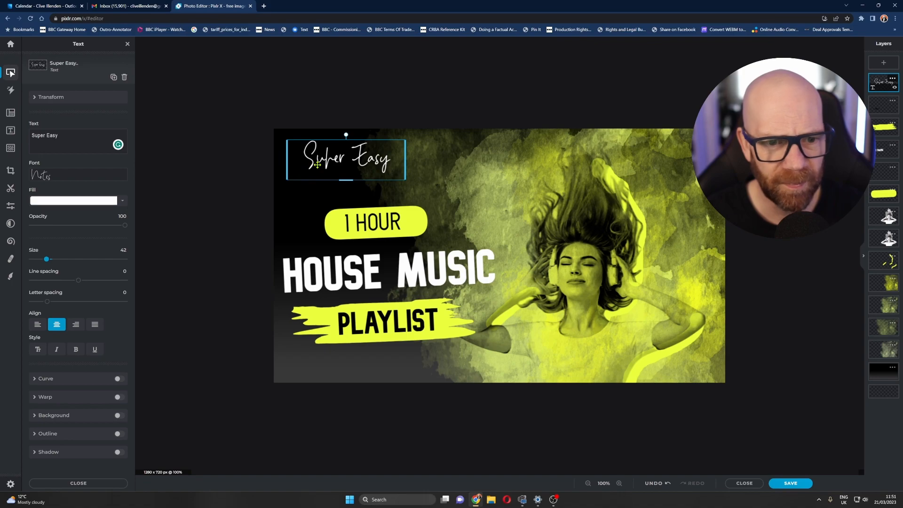
# Step: Replace the "1 HOUR" text in the yellow rounded label with "MAKE"
pyautogui.click(359, 207)
pyautogui.moveTo(52, 136); pyautogui.dragTo(28, 137)
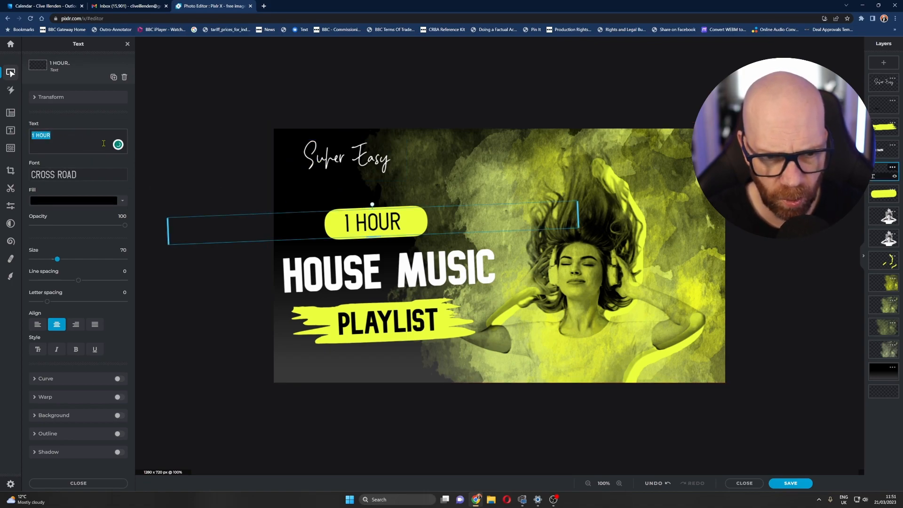
pyautogui.write('MAKE')
# Step: Replace the white "HOUSE MUSIC" title with "YOUTUBE"
pyautogui.click(358, 285)
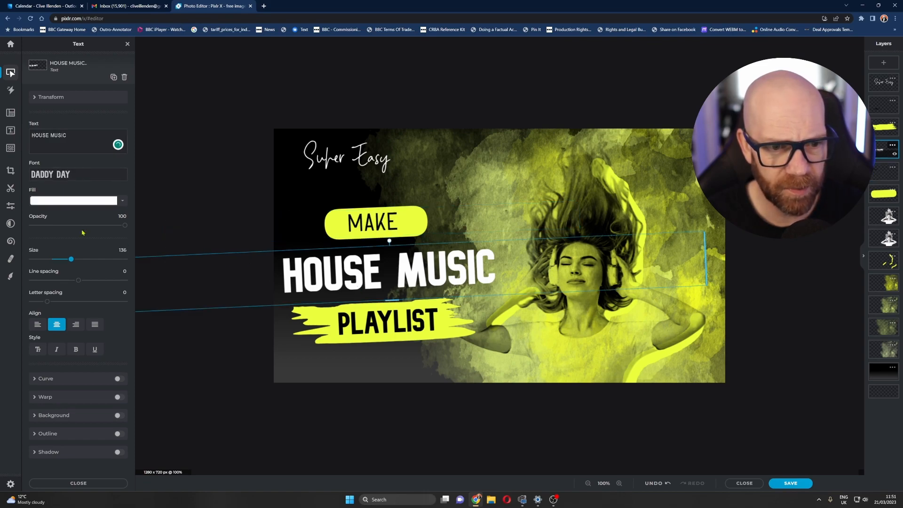
pyautogui.tripleClick(84, 149)
pyautogui.write('YOUT')
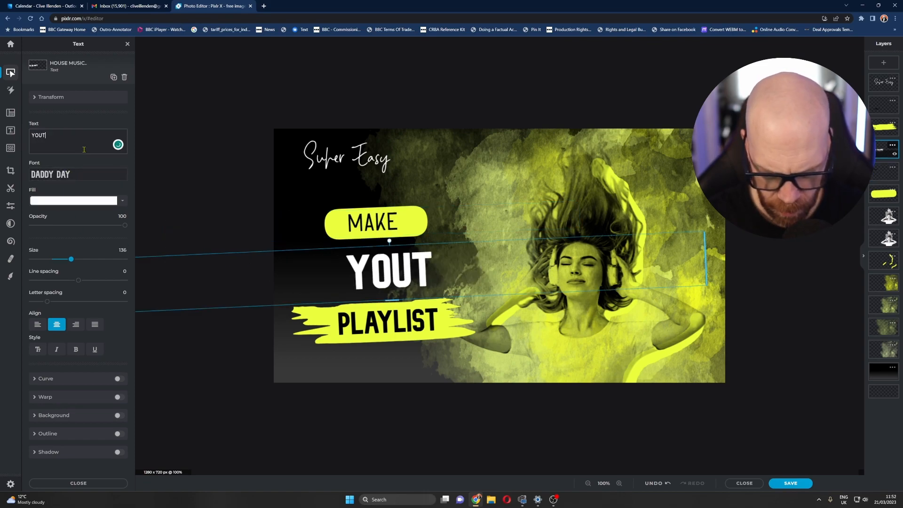
pyautogui.write('UBE')
# Step: Replace the "PLAYLIST" text on the yellow brush stroke with "THUMBNAILS" and deselect it
pyautogui.doubleClick(350, 321)
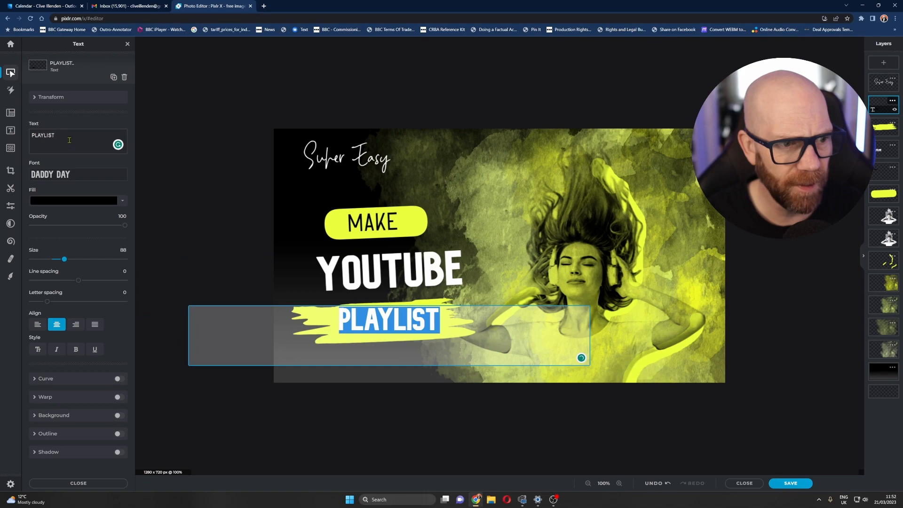
pyautogui.click(59, 136)
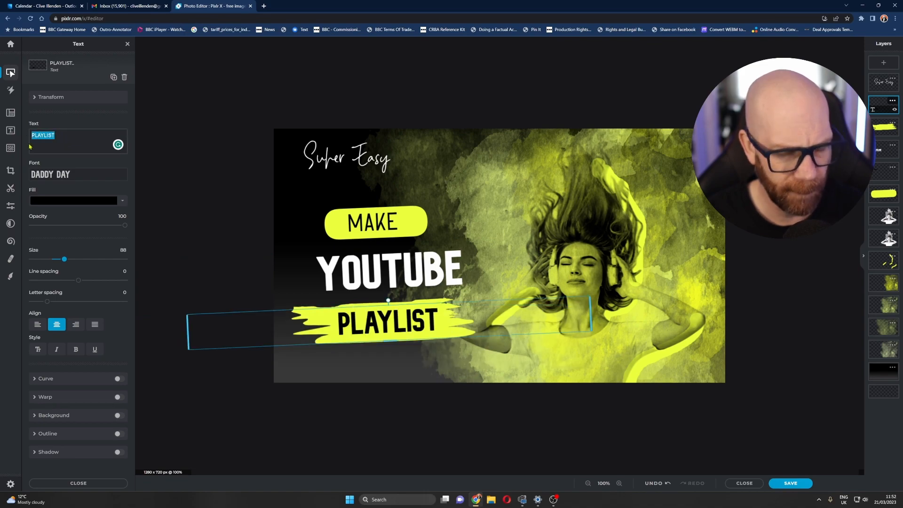
pyautogui.write('THUMBNAILS')
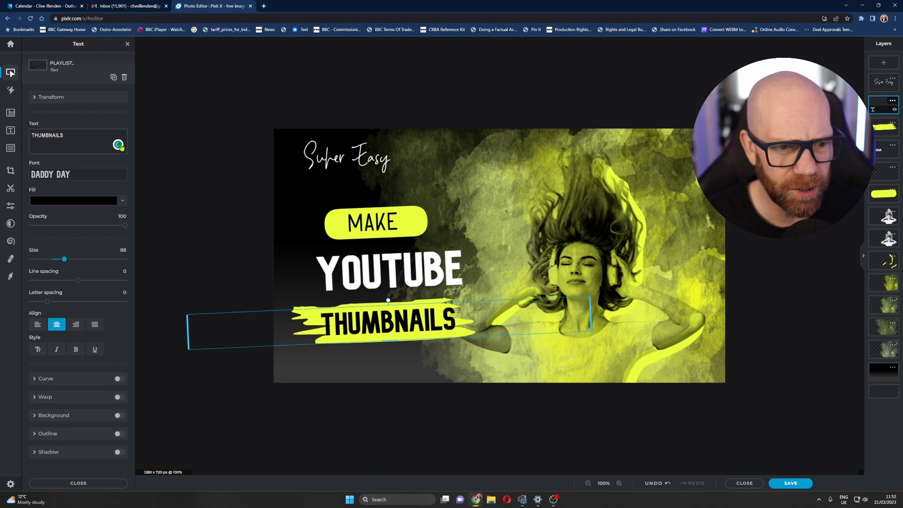
pyautogui.click(228, 188)
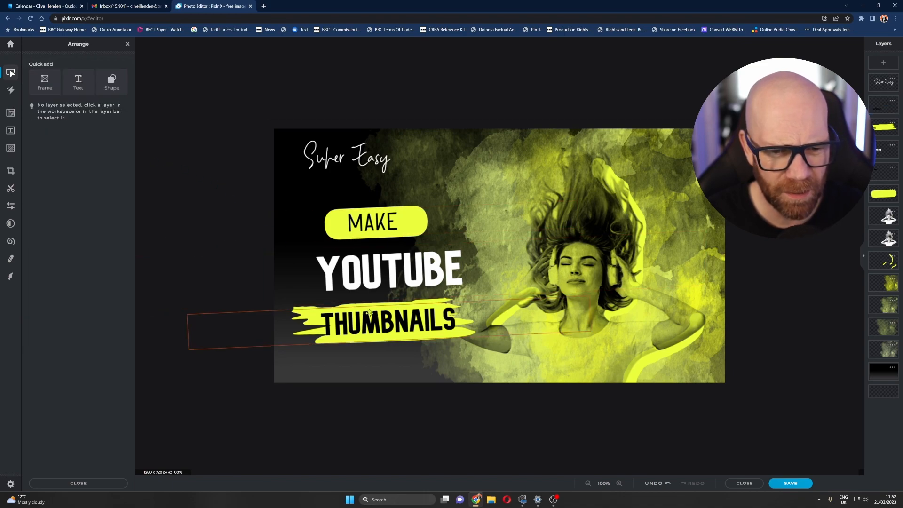
# Step: Try the Background option on the "THUMBNAILS" text and switch it off again
pyautogui.click(381, 311)
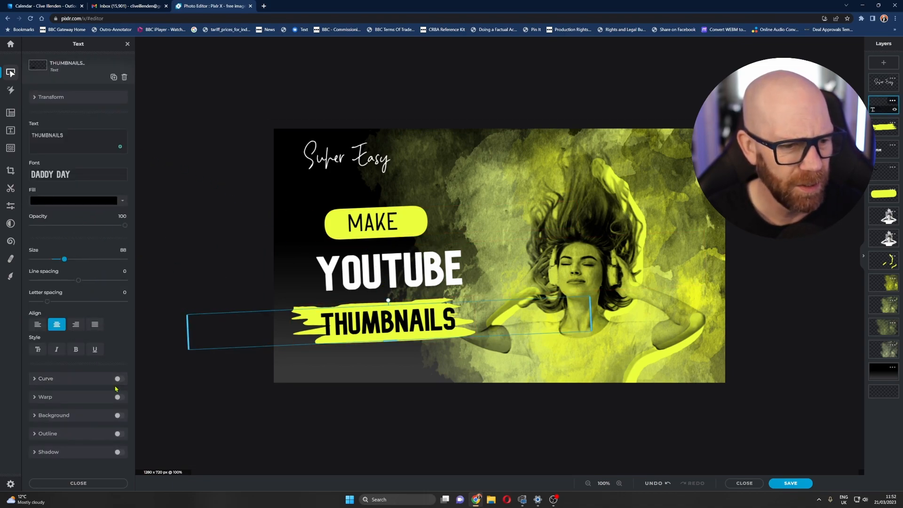
pyautogui.click(120, 416)
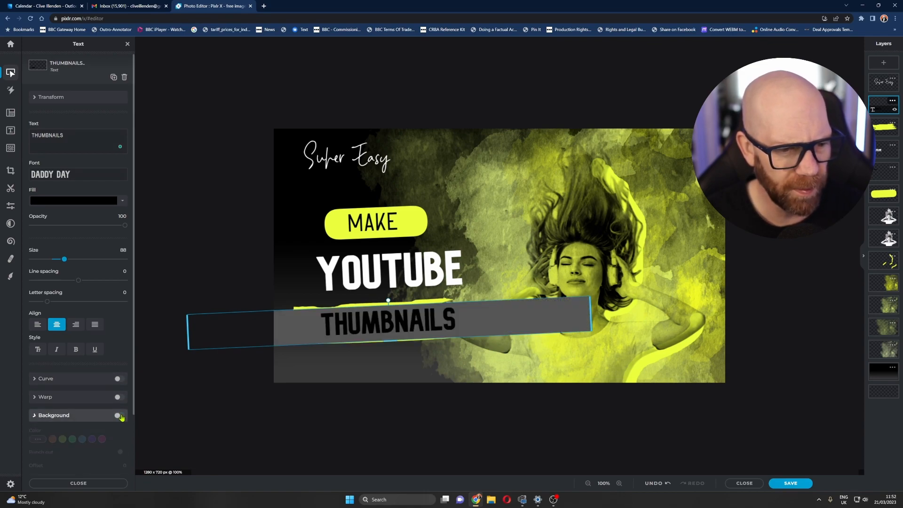
pyautogui.click(120, 416)
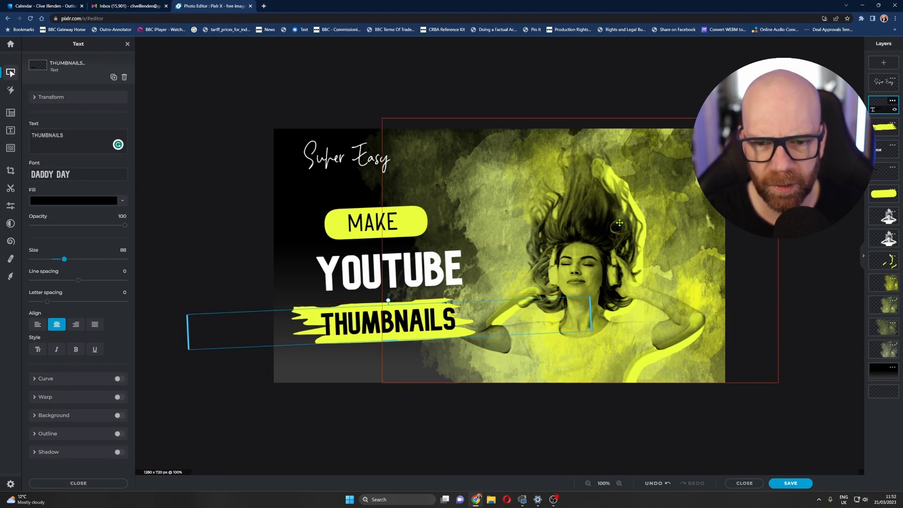
pyautogui.click(604, 221)
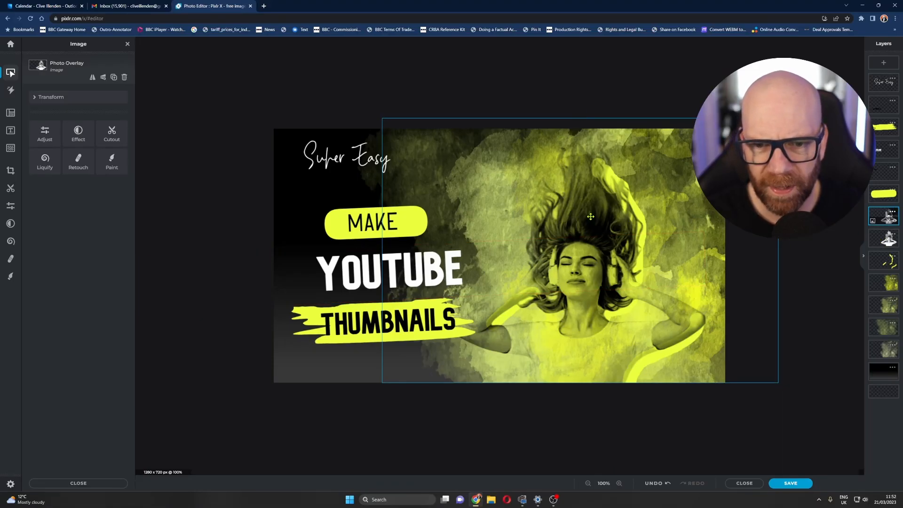
pyautogui.click(8, 149)
pyautogui.click(64, 76)
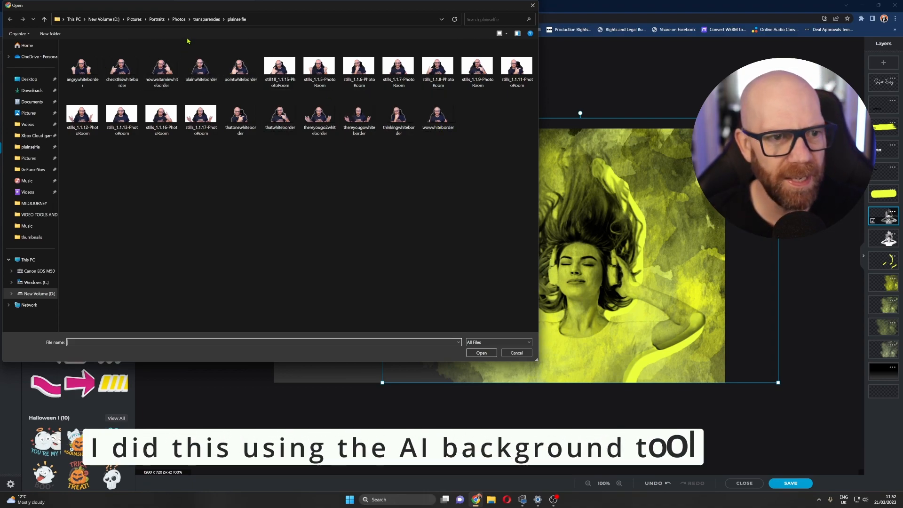
pyautogui.click(182, 21)
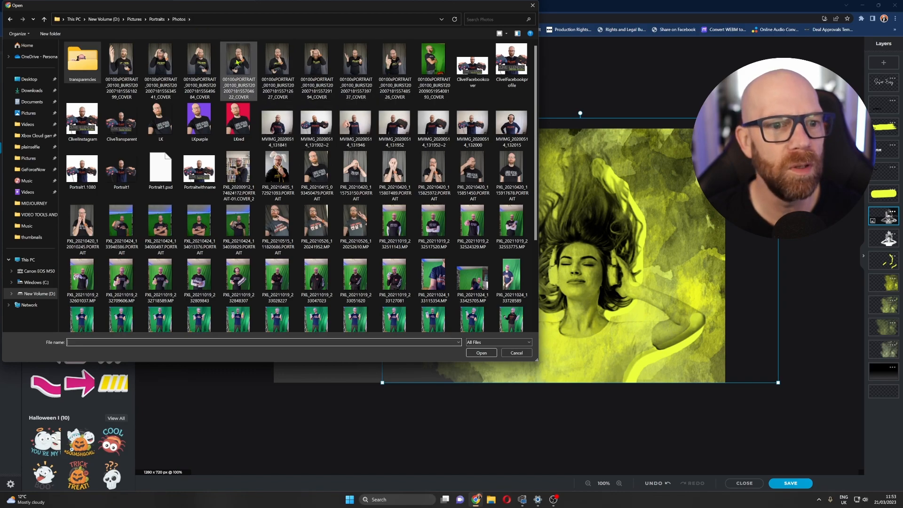
pyautogui.click(274, 60)
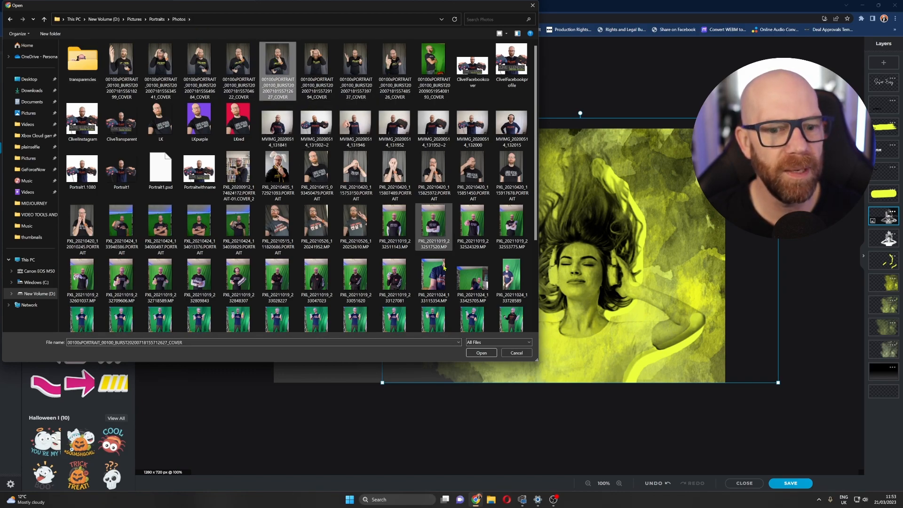
pyautogui.click(481, 353)
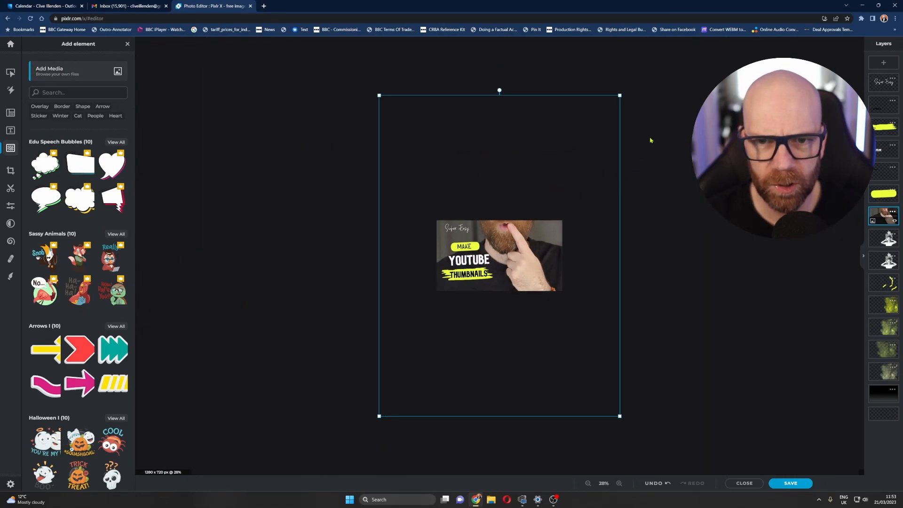
# Step: Try to scale the imported portrait down from its corner, then undo the resize
pyautogui.moveTo(620, 94); pyautogui.dragTo(600, 177)
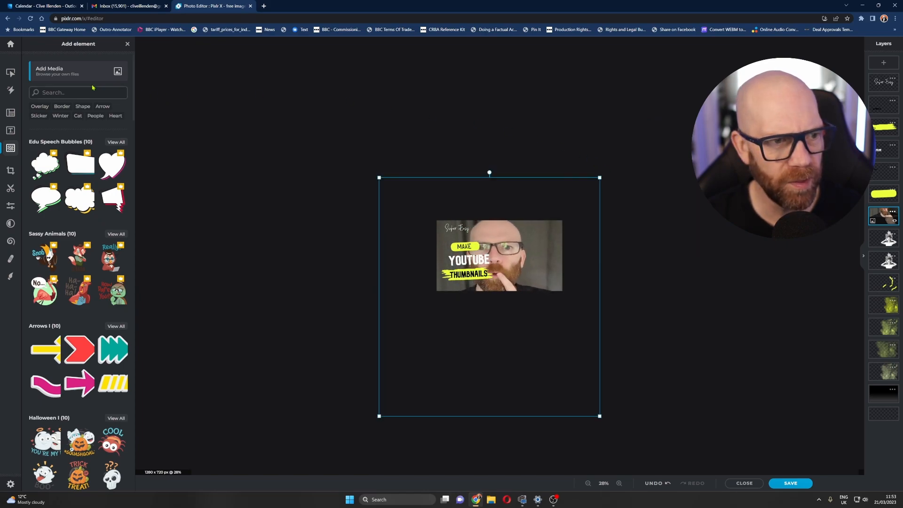
pyautogui.click(6, 73)
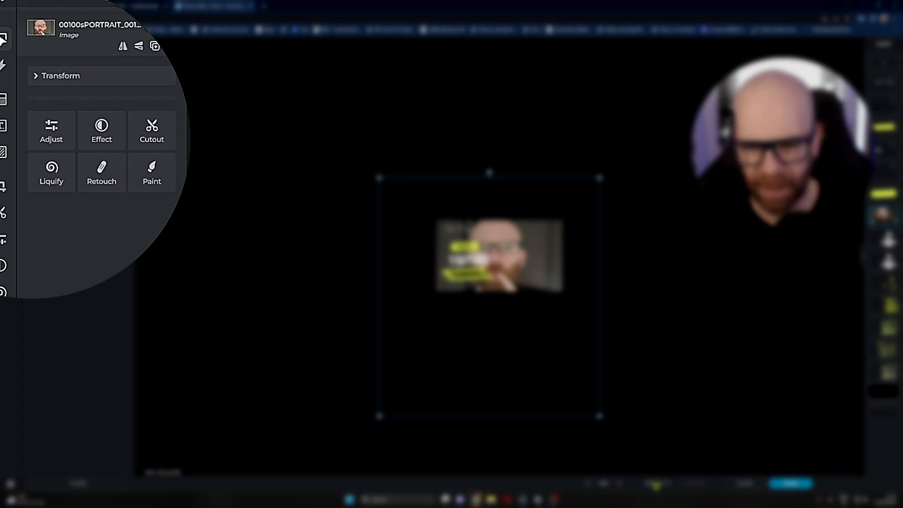
pyautogui.click(664, 485)
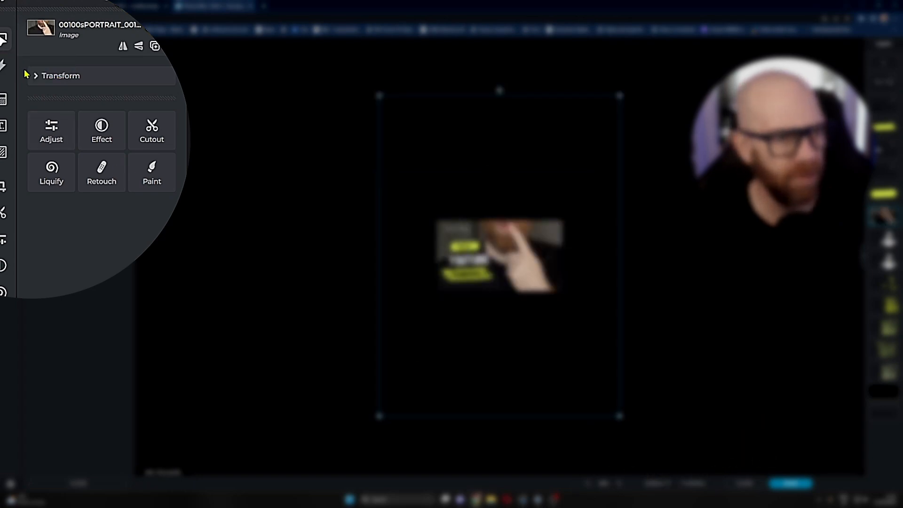
# Step: Show the portrait's transform values, scale it proportionally to about 1098 × 1464 px and move it against the canvas's right edge
pyautogui.click(37, 77)
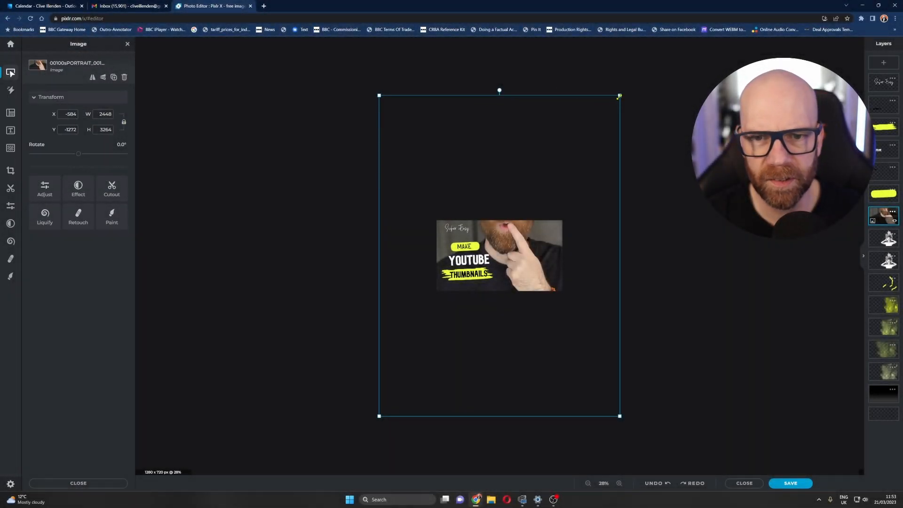
pyautogui.moveTo(620, 96); pyautogui.dragTo(487, 271)
pyautogui.moveTo(452, 307); pyautogui.dragTo(527, 222)
pyautogui.scroll(-1, 706, 240)
pyautogui.scroll(5, 705, 235)
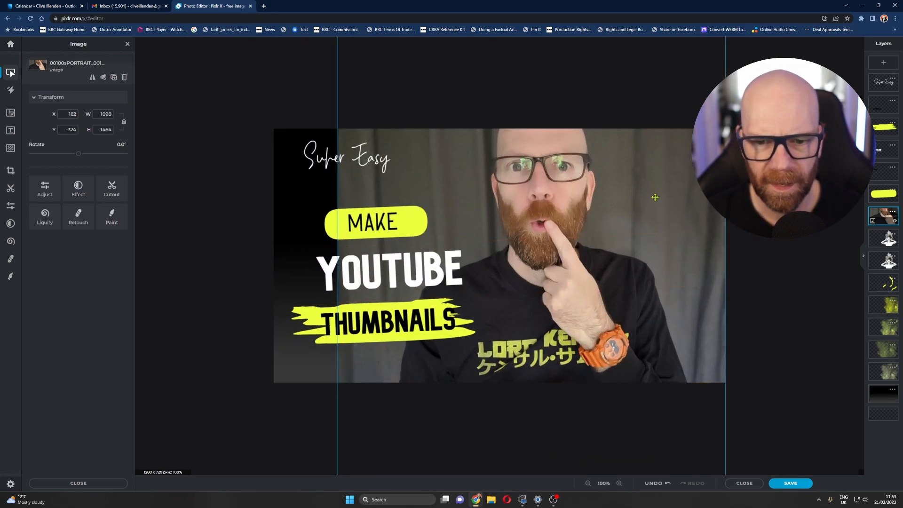
pyautogui.scroll(-1, 705, 235)
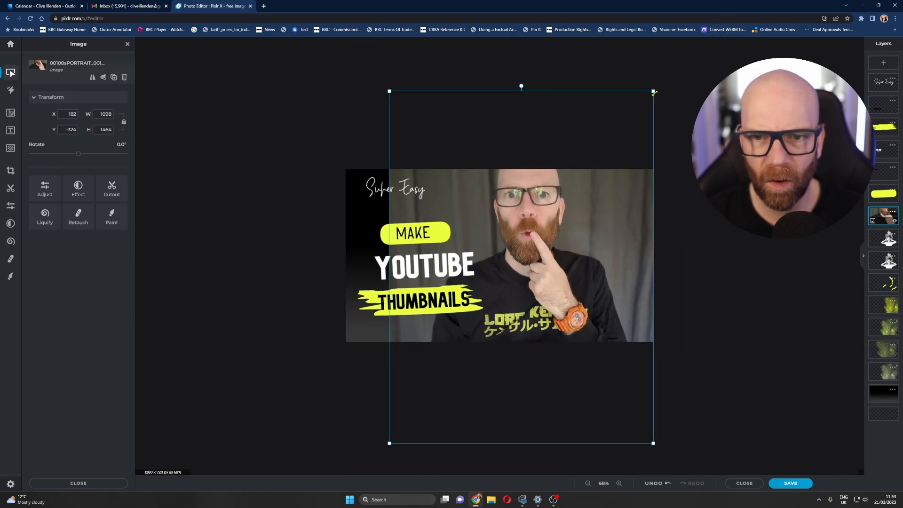
# Step: Shrink the portrait further to roughly the canvas height and place it on the right side of the thumbnail, beside the text
pyautogui.moveTo(649, 97); pyautogui.dragTo(522, 267)
pyautogui.moveTo(443, 411); pyautogui.dragTo(570, 306)
pyautogui.moveTo(603, 268); pyautogui.dragTo(602, 268)
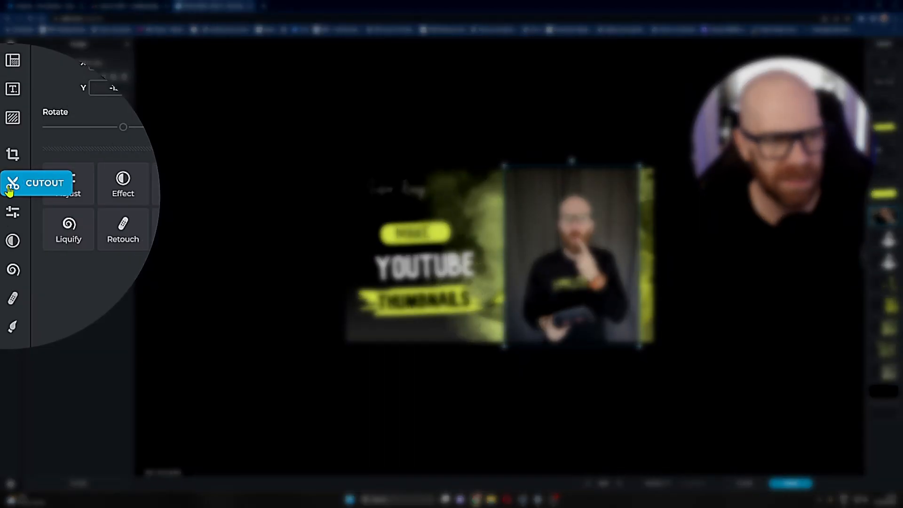
# Step: Remove the portrait's background with AI Cutout, then enlarge it to about 710 × 947 px and place it at about X 489, Y 23
pyautogui.click(12, 186)
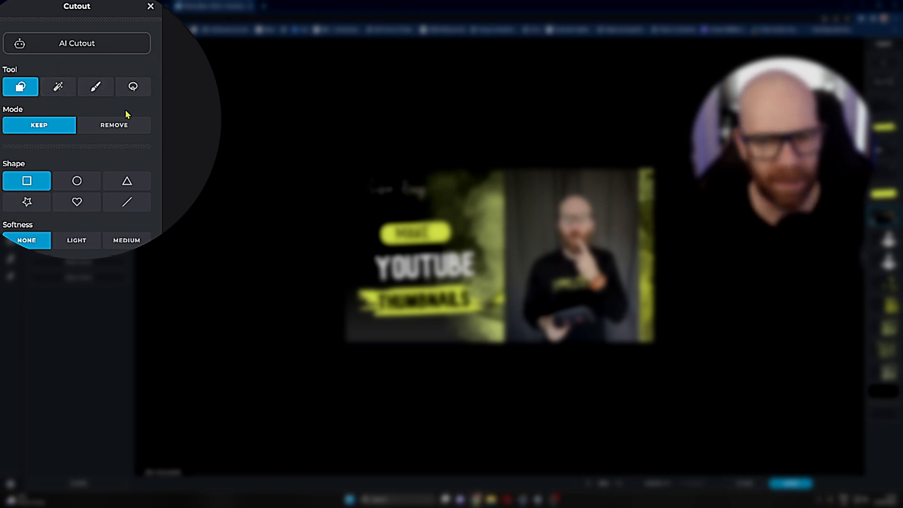
pyautogui.click(61, 47)
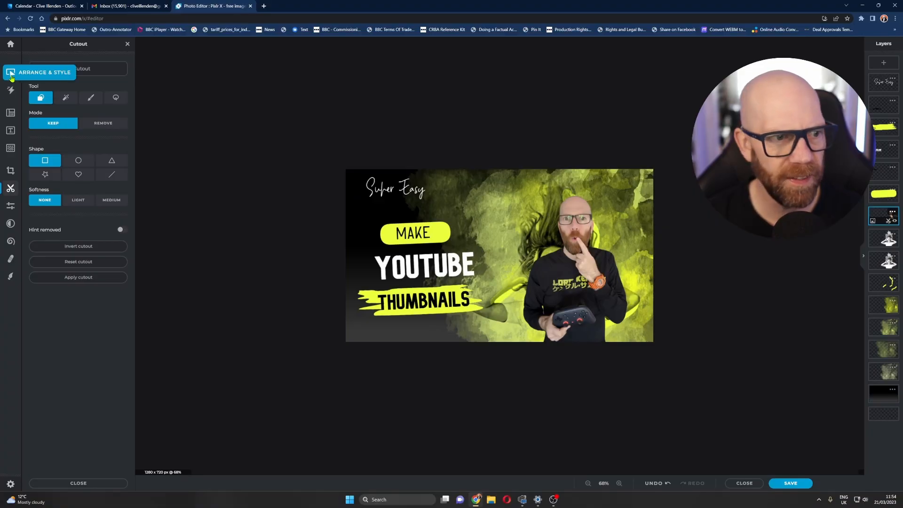
pyautogui.click(11, 72)
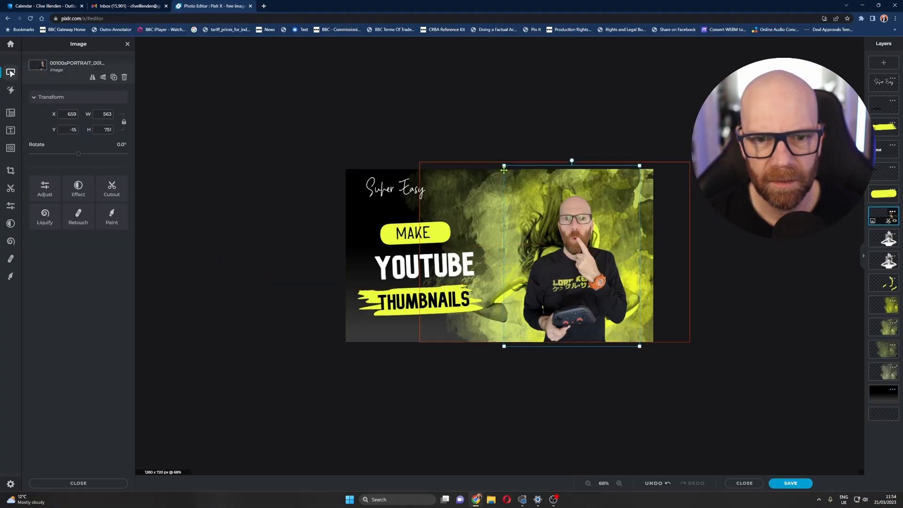
pyautogui.moveTo(503, 166); pyautogui.dragTo(469, 118)
pyautogui.moveTo(580, 295); pyautogui.dragTo(575, 351)
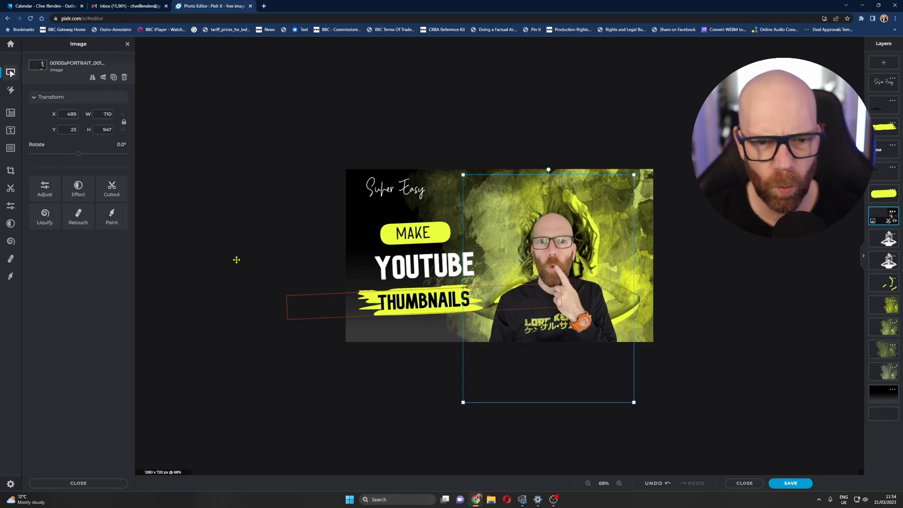
# Step: Apply the B&W adjustment to the portrait, duplicate its layer and make the duplicate black and white as well
pyautogui.click(10, 208)
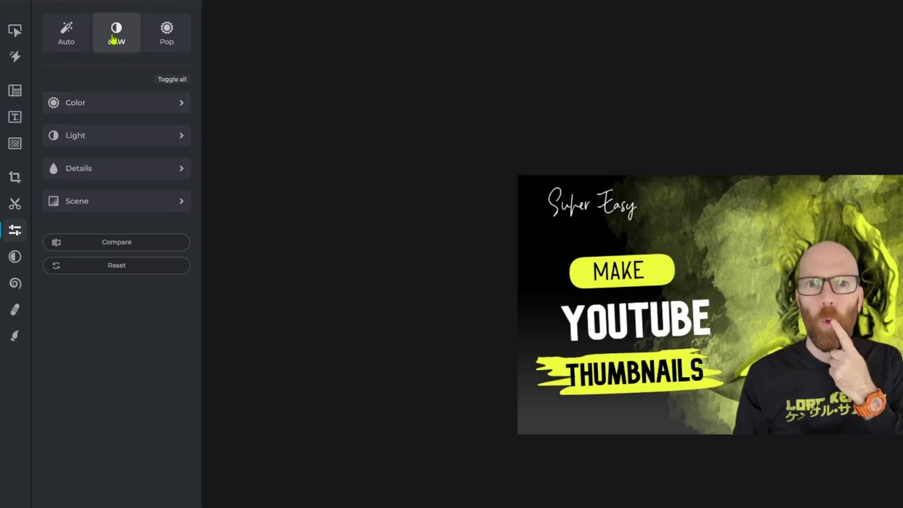
pyautogui.click(113, 40)
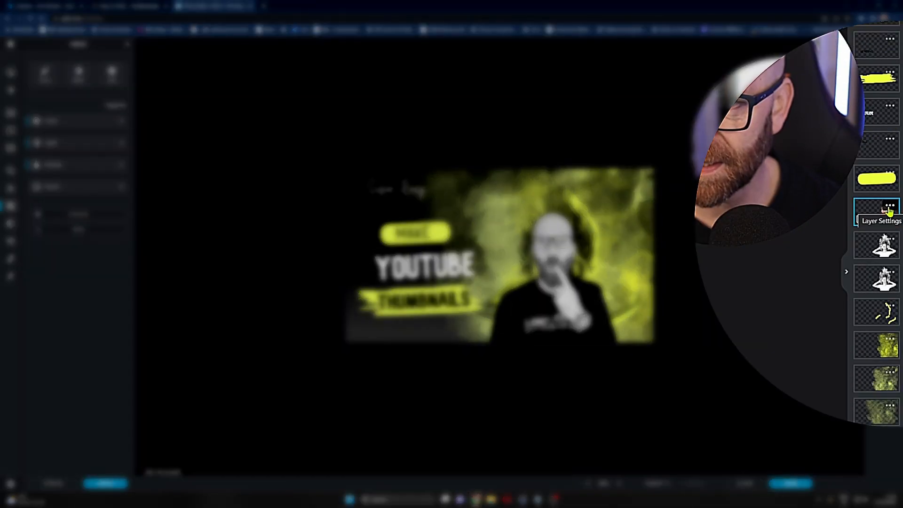
pyautogui.click(889, 209)
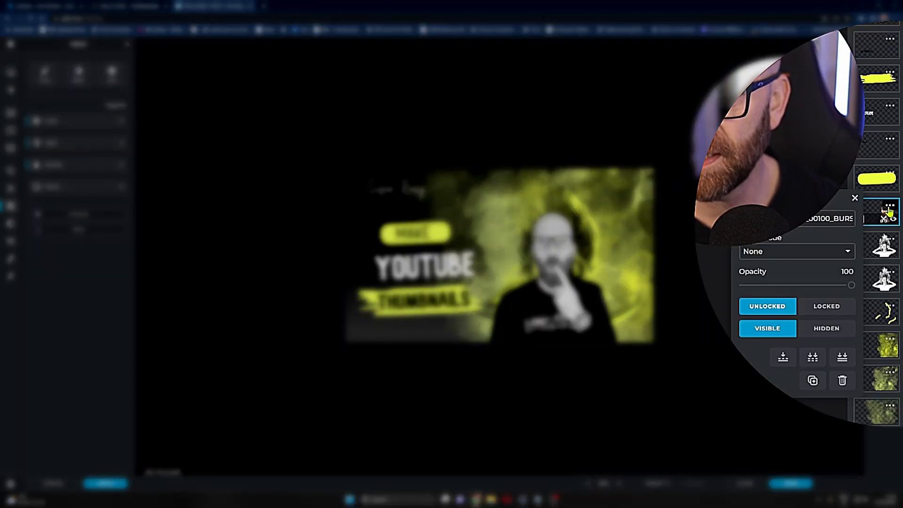
pyautogui.click(813, 381)
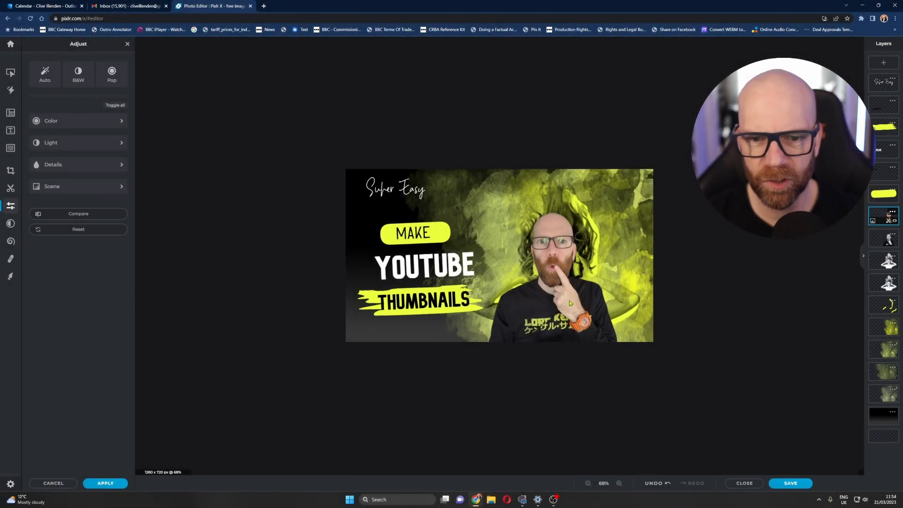
pyautogui.click(78, 73)
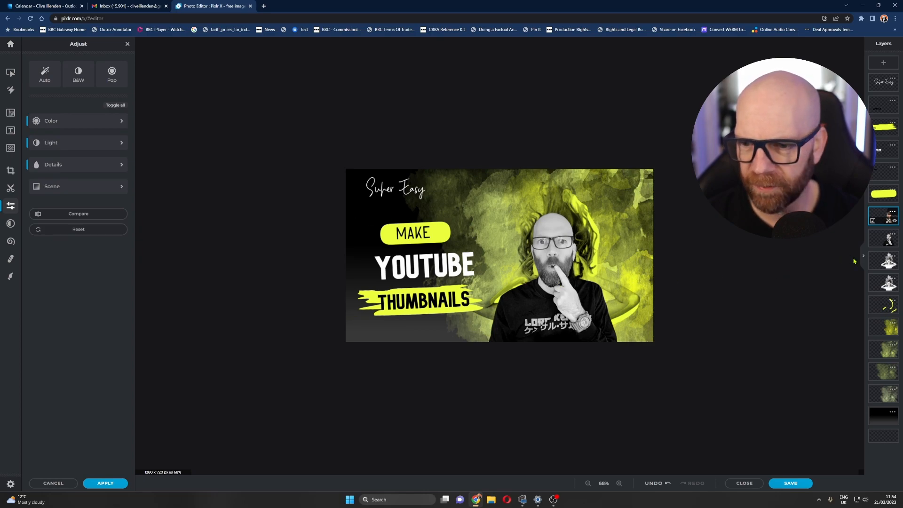
# Step: Compare the blend mode settings of the woman's Photo Overlay and Photo layers with those of the portrait layer
pyautogui.click(892, 257)
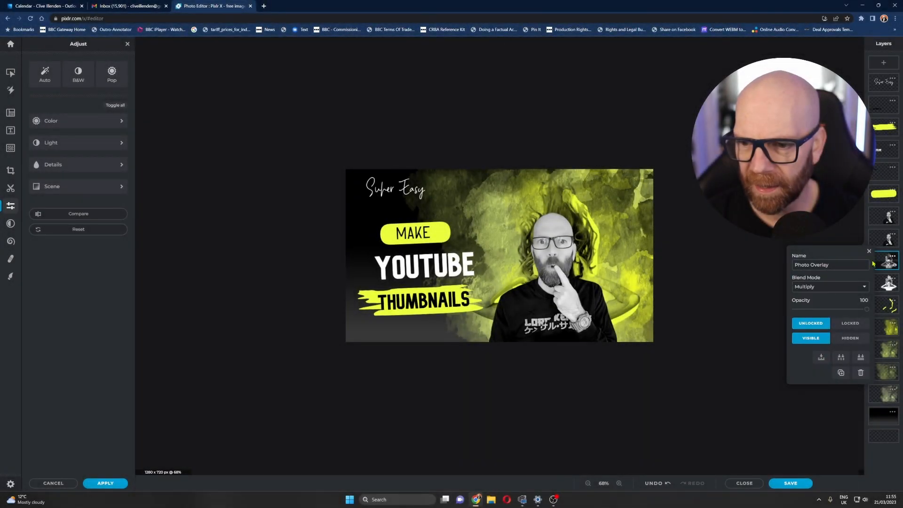
pyautogui.click(886, 286)
pyautogui.click(893, 281)
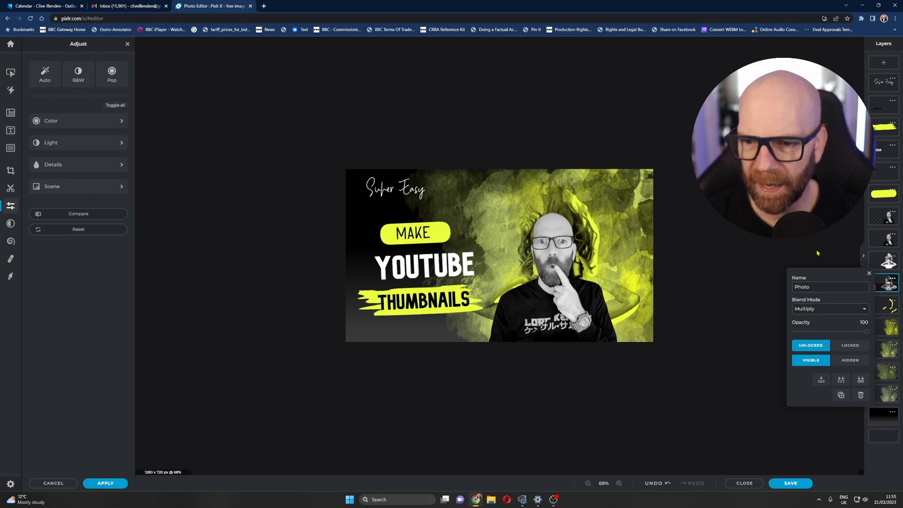
pyautogui.click(892, 216)
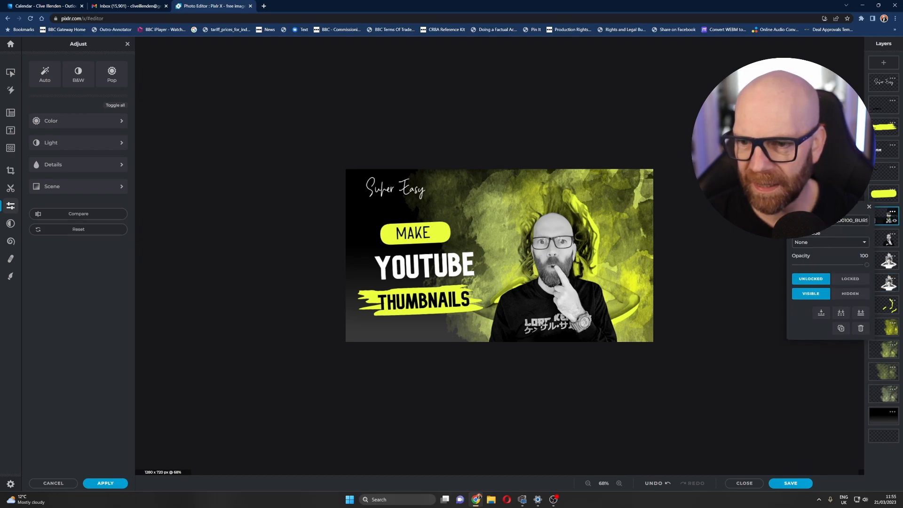
pyautogui.click(868, 207)
# Step: Hide the woman's Photo Overlay and Photo layers
pyautogui.moveTo(881, 223)
pyautogui.mouseDown()
pyautogui.moveTo(880, 153)
pyautogui.moveTo(880, 263)
pyautogui.moveTo(879, 216)
pyautogui.mouseUp()
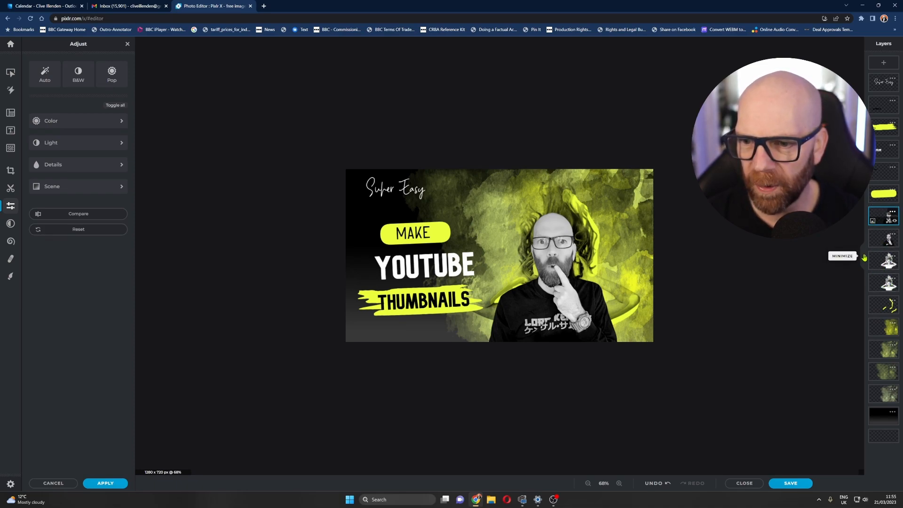
pyautogui.click(873, 260)
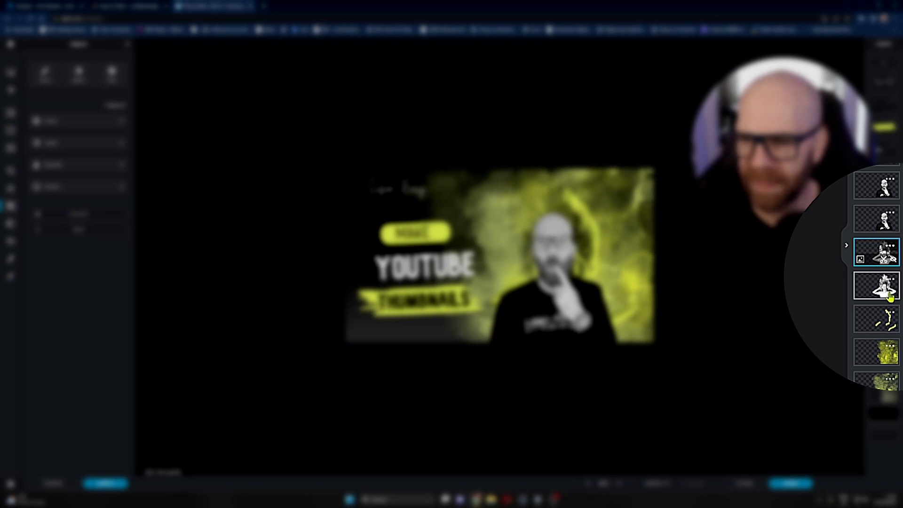
pyautogui.click(890, 289)
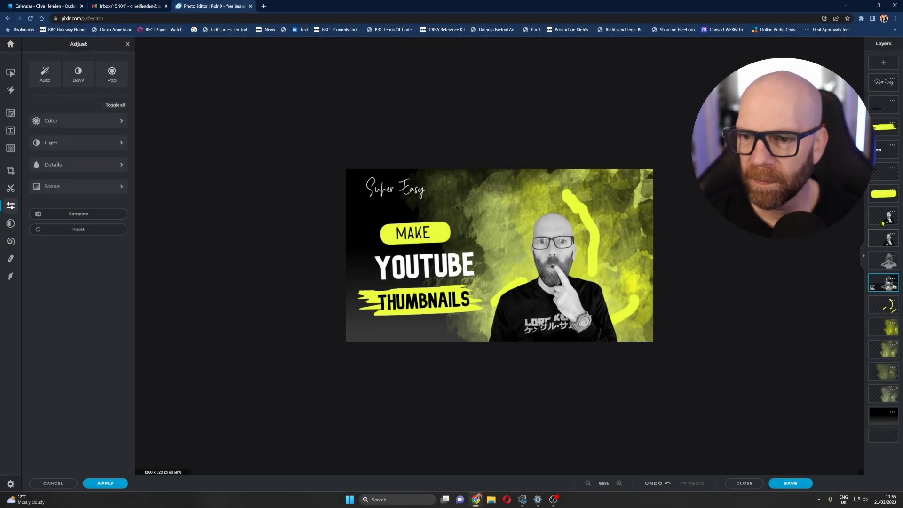
# Step: Set the blend mode of both black-and-white portrait layers to Multiply
pyautogui.click(893, 214)
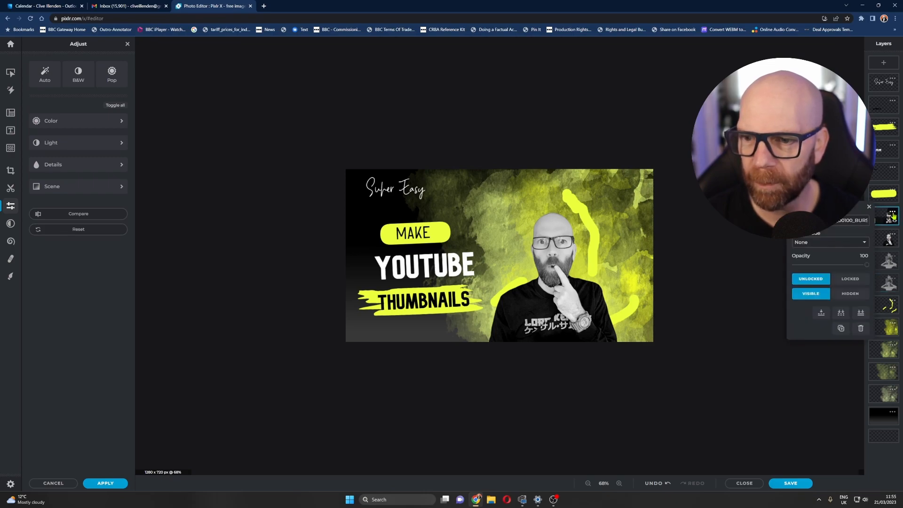
pyautogui.click(865, 245)
pyautogui.click(835, 259)
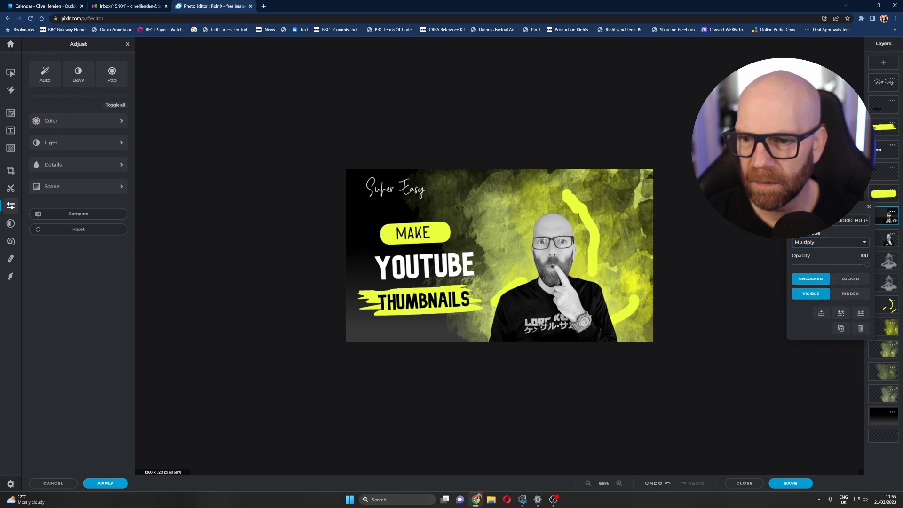
pyautogui.click(882, 244)
pyautogui.click(893, 235)
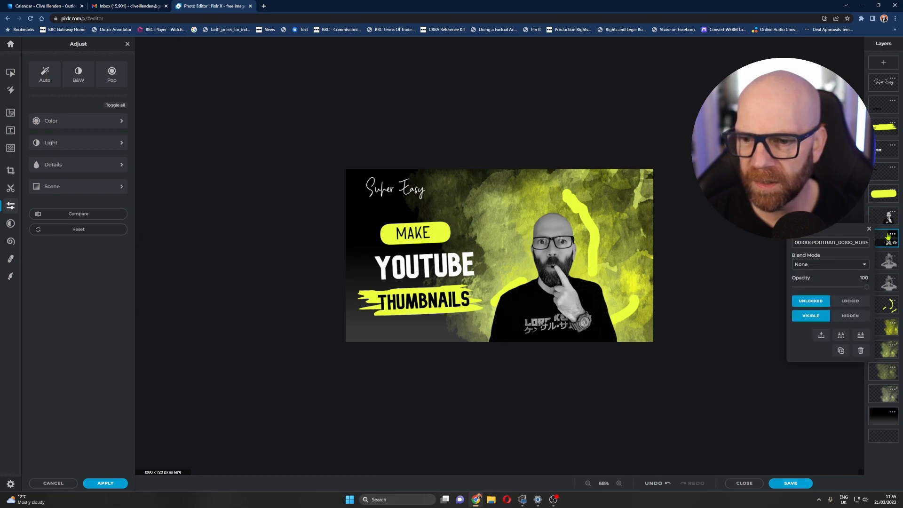
pyautogui.click(862, 272)
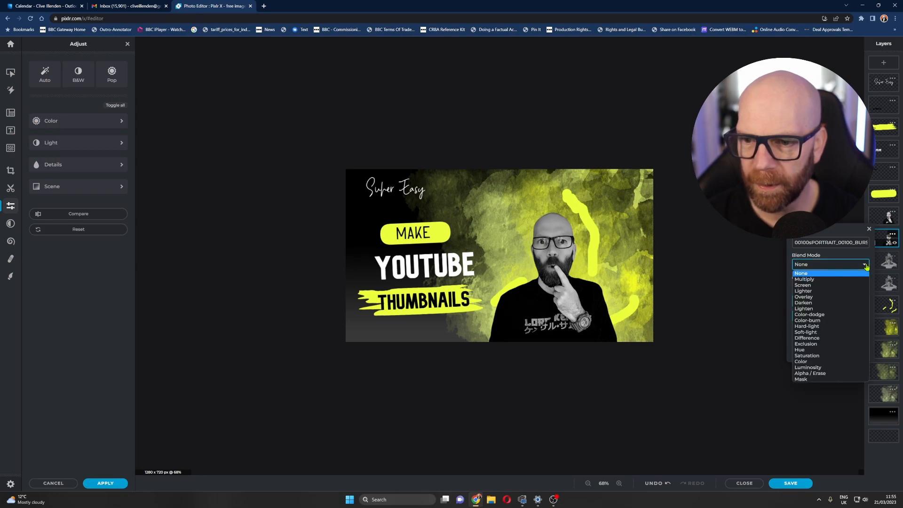
pyautogui.click(830, 282)
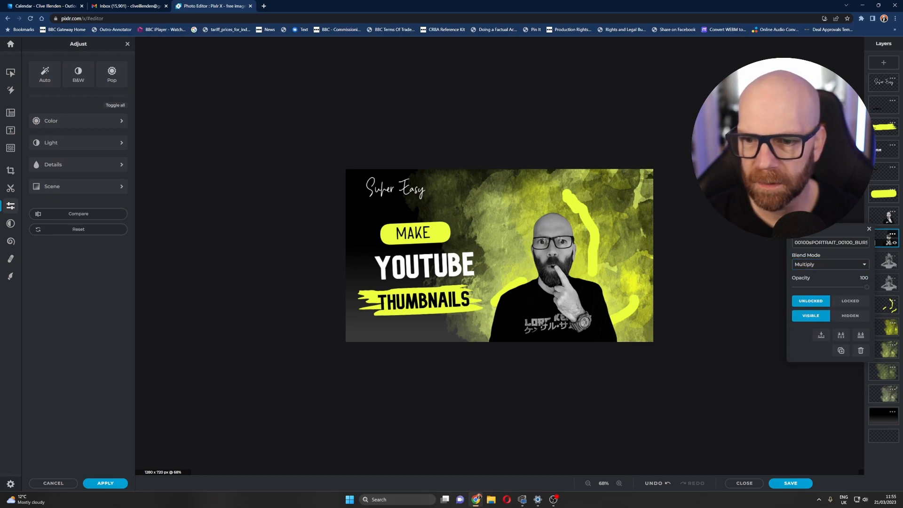
# Step: Select the top portrait copy for arranging and try to resize it from its corner
pyautogui.click(888, 217)
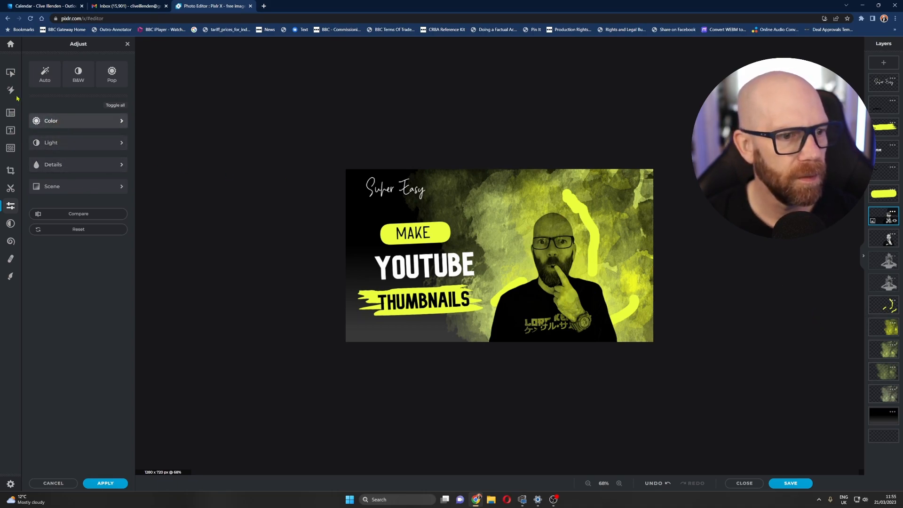
pyautogui.click(11, 72)
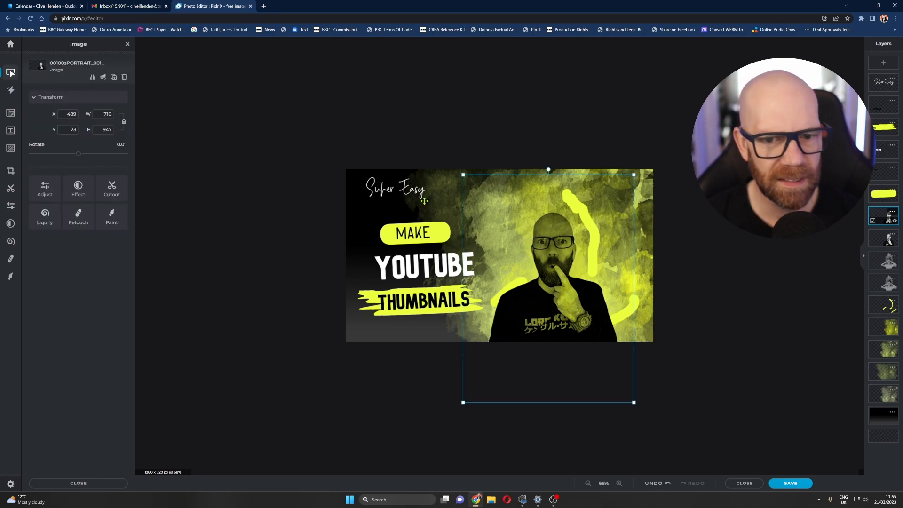
pyautogui.click(636, 172)
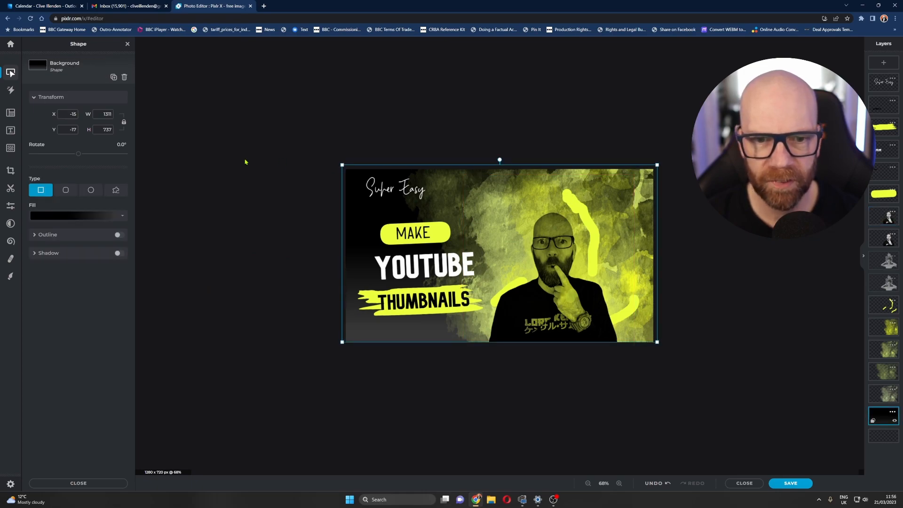
pyautogui.click(213, 156)
pyautogui.click(571, 261)
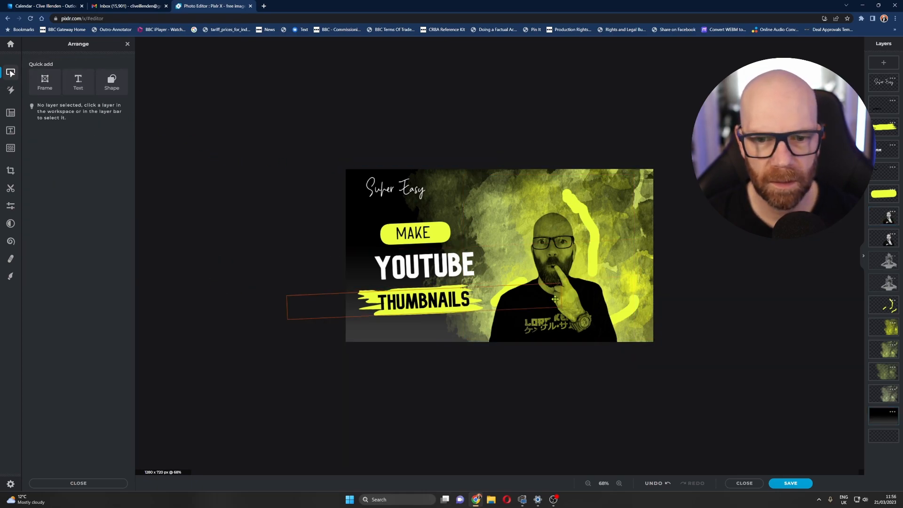
pyautogui.click(575, 309)
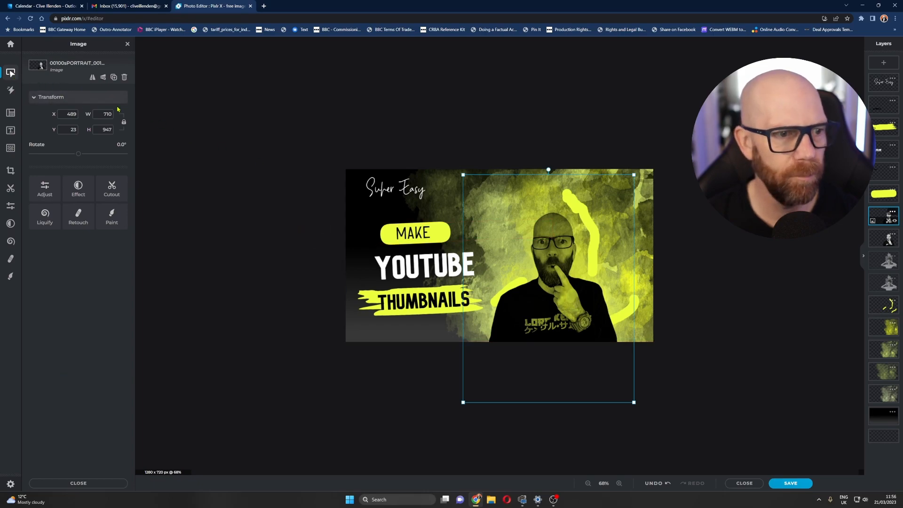
pyautogui.moveTo(636, 173)
pyautogui.mouseDown()
pyautogui.moveTo(645, 160)
pyautogui.moveTo(633, 178)
pyautogui.mouseUp()
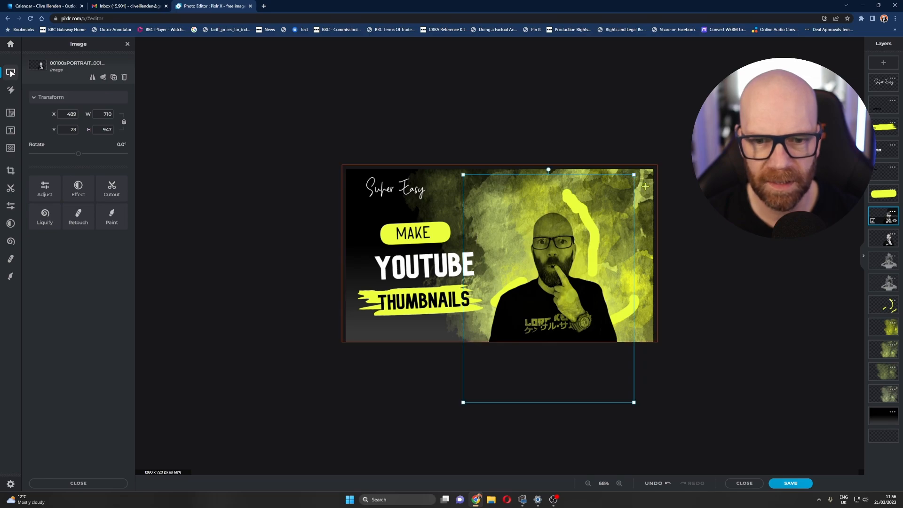
# Step: Select both portrait layers together, enlarge them to about 807 × 1076 px, move them to about X 473, Y -66 and deselect everything
pyautogui.keyDown('shift'); pyautogui.click(877, 242); pyautogui.keyUp('shift')
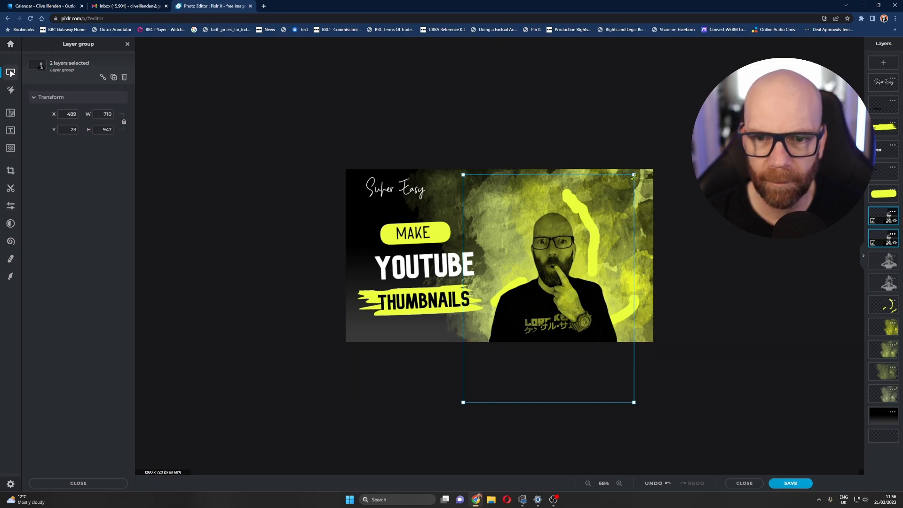
pyautogui.moveTo(633, 176); pyautogui.dragTo(657, 162)
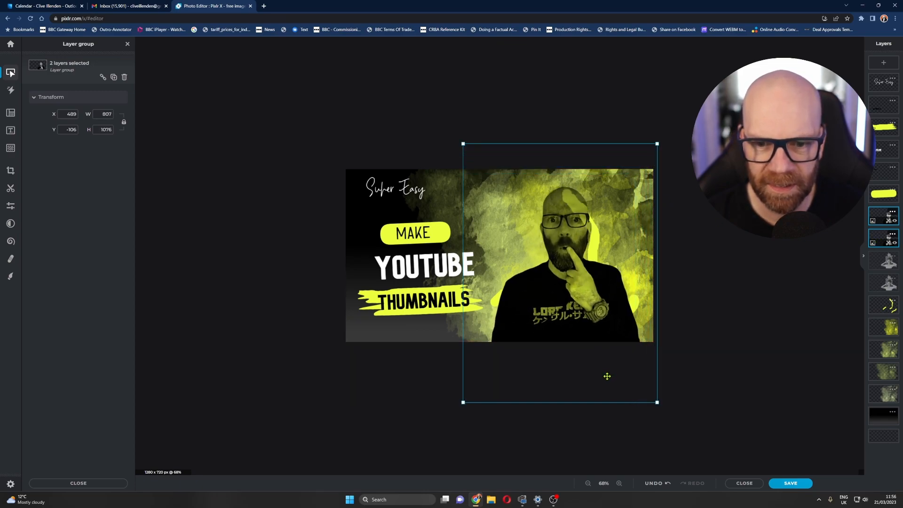
pyautogui.moveTo(603, 373); pyautogui.dragTo(598, 379)
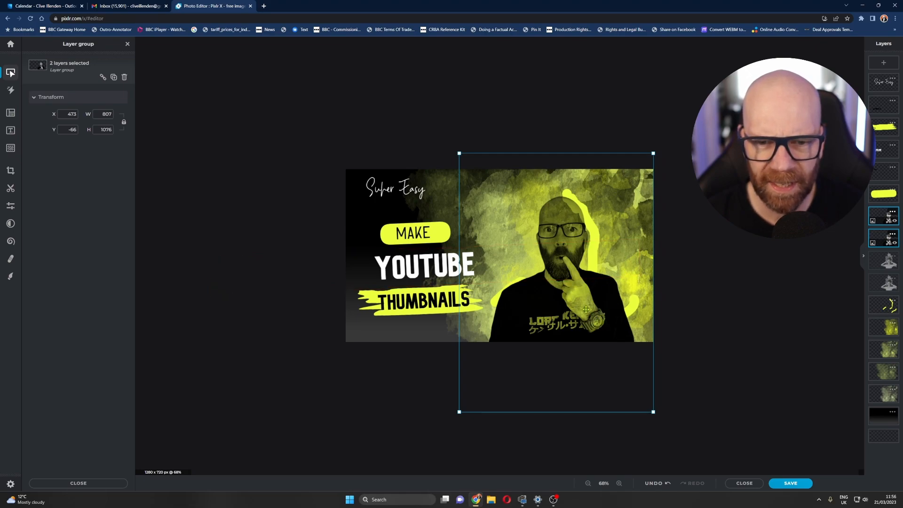
pyautogui.moveTo(578, 314); pyautogui.dragTo(578, 315)
pyautogui.click(420, 231)
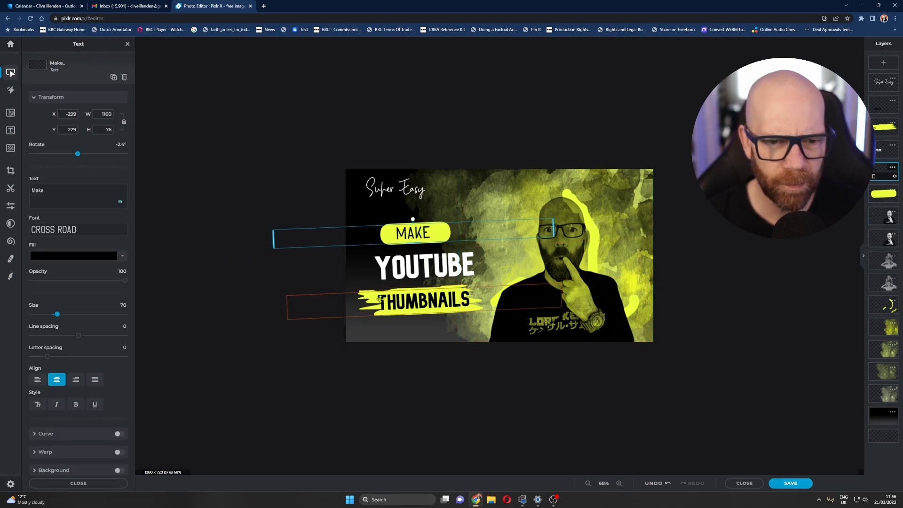
pyautogui.click(257, 160)
# Step: Add the Pixlr logo image from the Pictures folder, shrink it to under half its size and place it beside the "Super Easy" text
pyautogui.click(10, 148)
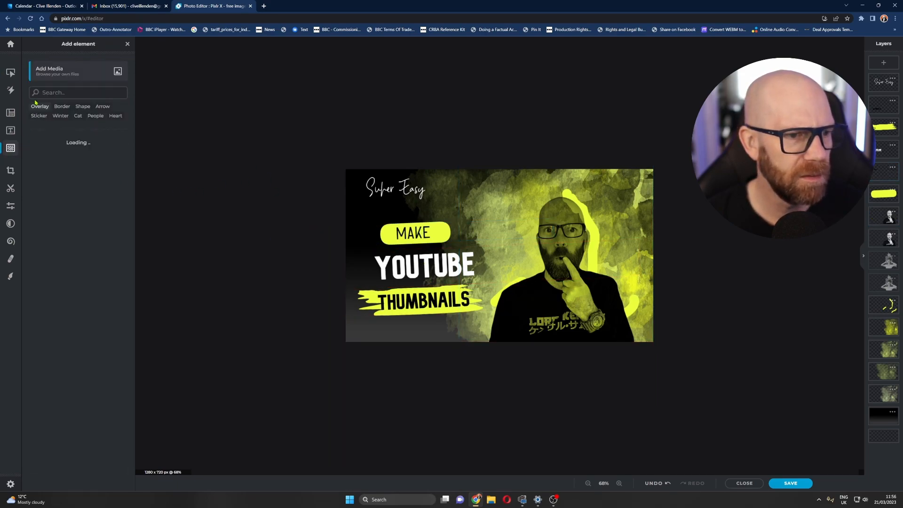
pyautogui.click(56, 74)
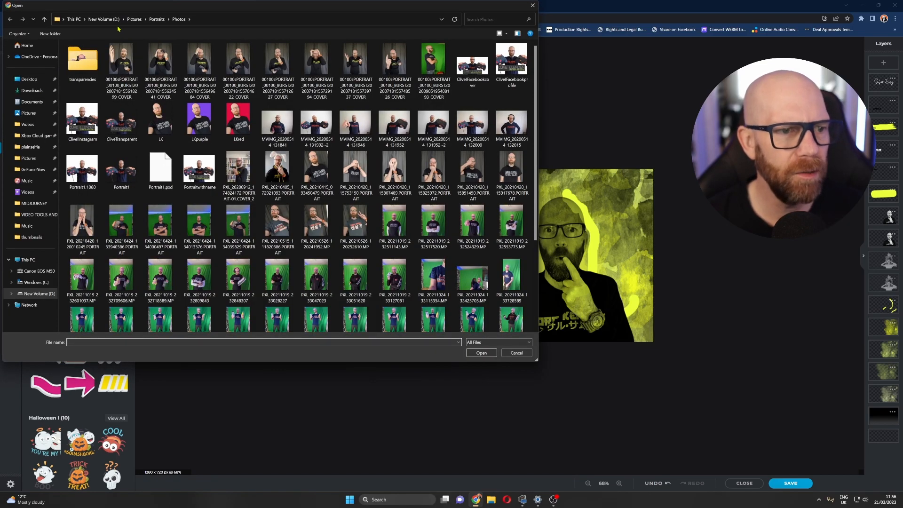
pyautogui.scroll(-15, 282, 117)
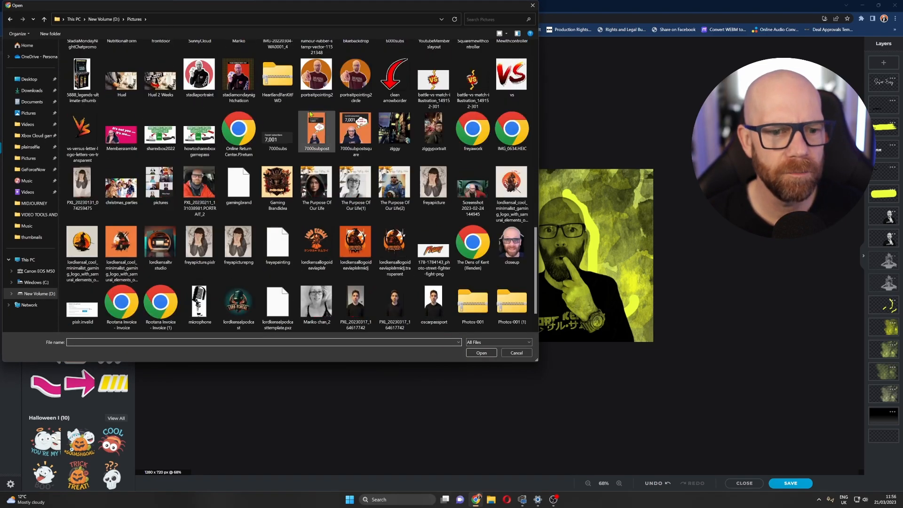
pyautogui.scroll(5, 259, 212)
pyautogui.scroll(-5, 259, 211)
pyautogui.click(208, 306)
pyautogui.click(481, 353)
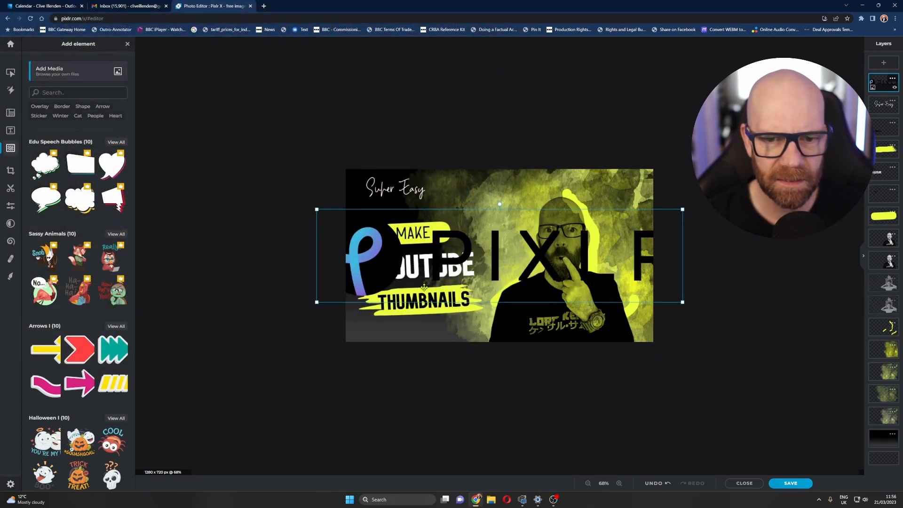
pyautogui.moveTo(316, 209); pyautogui.dragTo(484, 198)
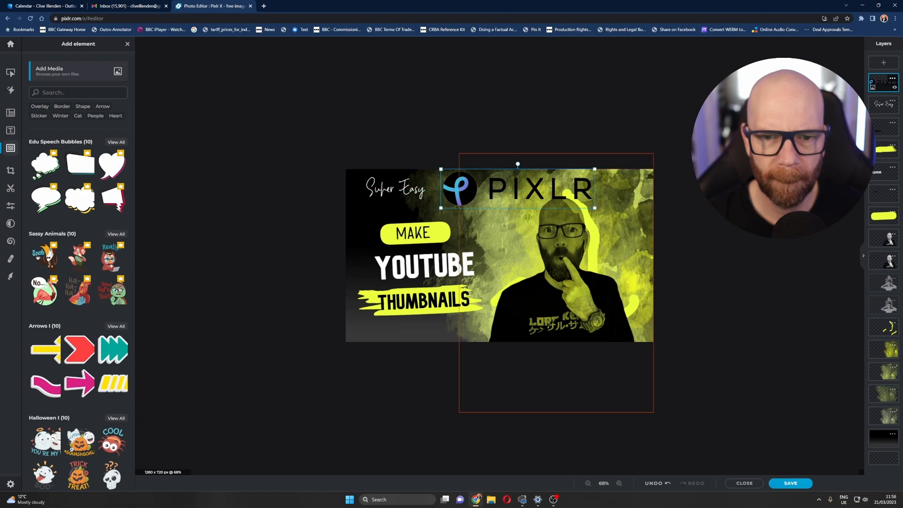
# Step: Move both portrait layers down together to align with the canvas top edge and place the Pixlr logo in the canvas's upper-right corner
pyautogui.click(572, 320)
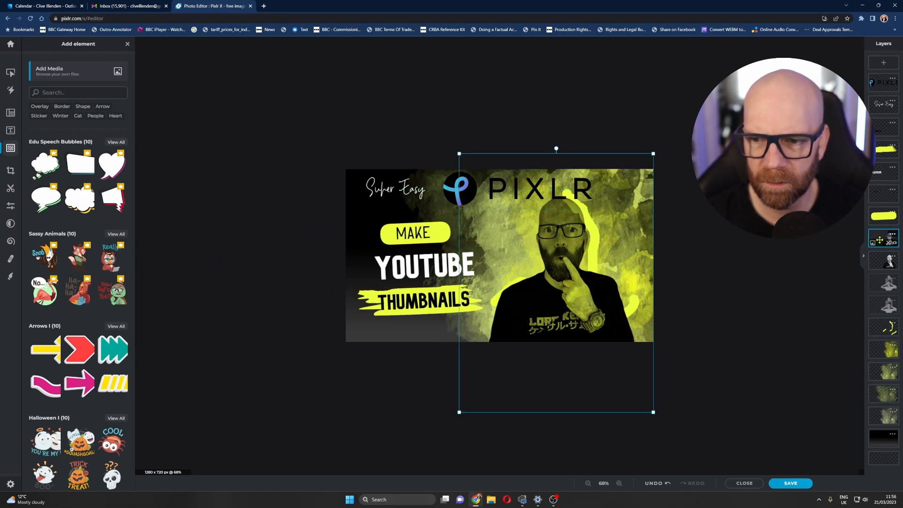
pyautogui.keyDown('shift'); pyautogui.click(883, 259); pyautogui.keyUp('shift')
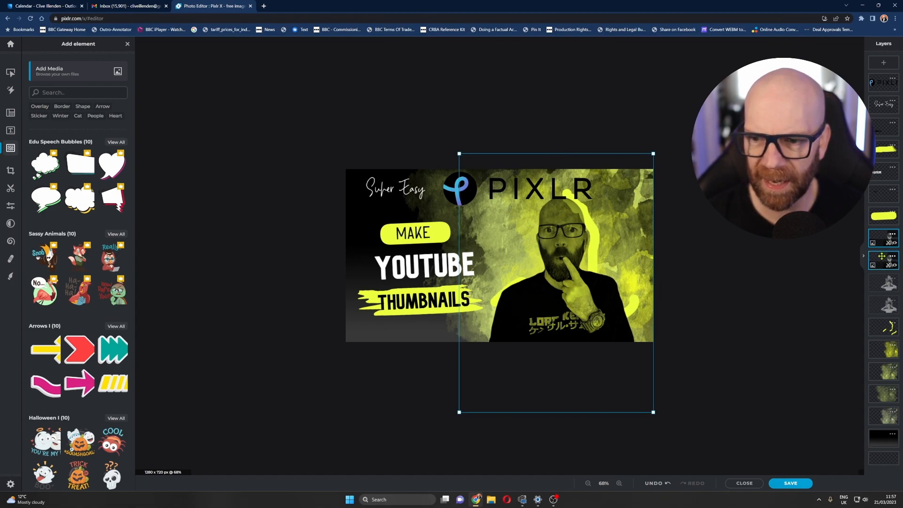
pyautogui.moveTo(637, 300); pyautogui.dragTo(639, 316)
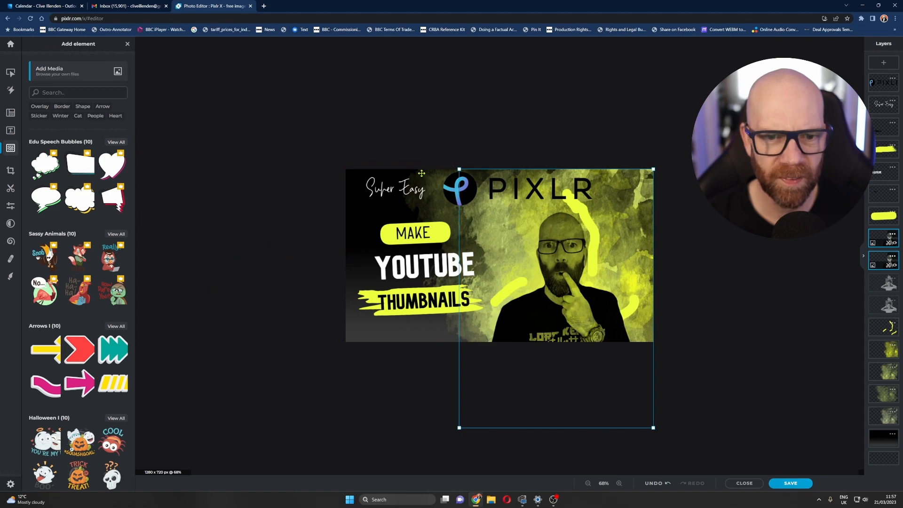
pyautogui.moveTo(470, 182); pyautogui.dragTo(516, 188)
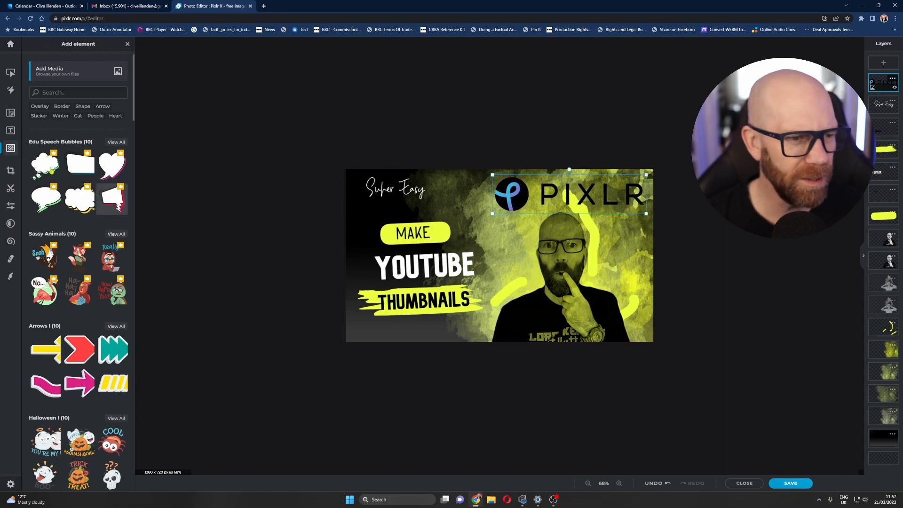
pyautogui.click(11, 147)
pyautogui.click(11, 148)
pyautogui.click(61, 72)
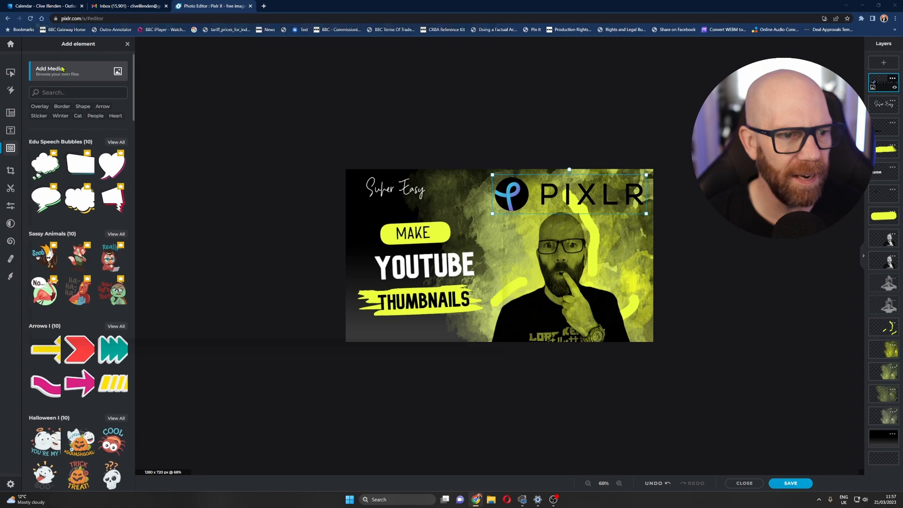
pyautogui.click(532, 5)
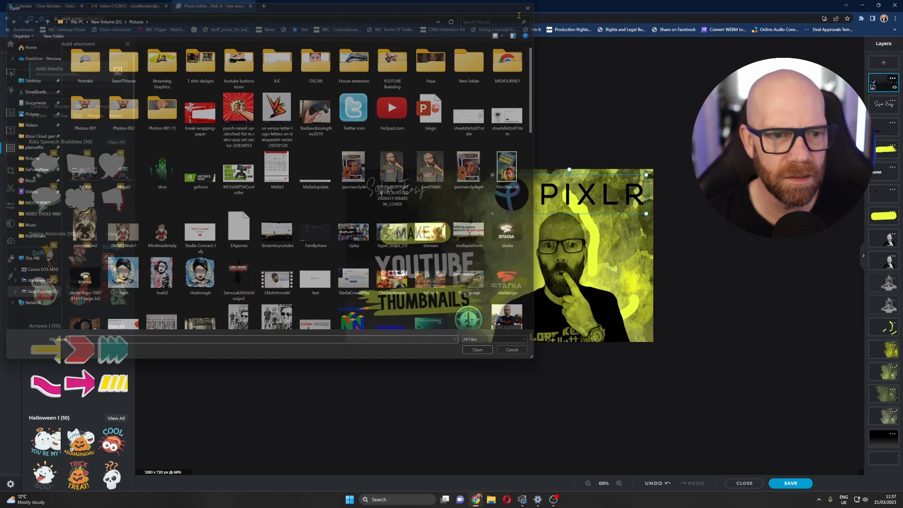
# Step: Add the straight yellow arrow from the Arrows I collection, shrink it and tilt it towards the Pixlr logo
pyautogui.scroll(-2, 75, 324)
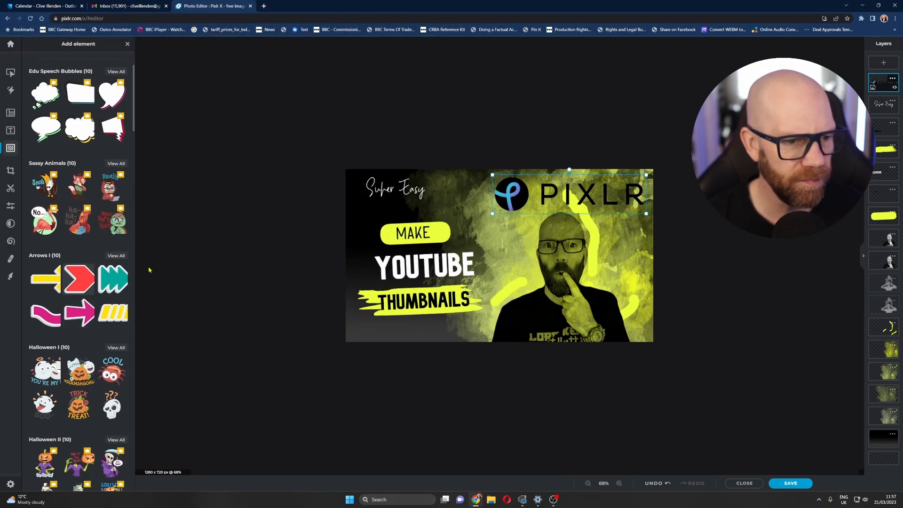
pyautogui.click(117, 257)
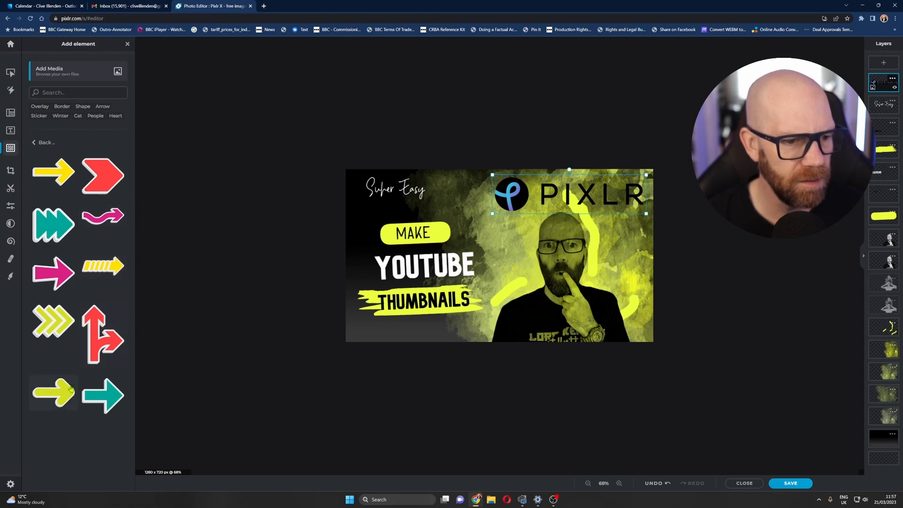
pyautogui.click(61, 178)
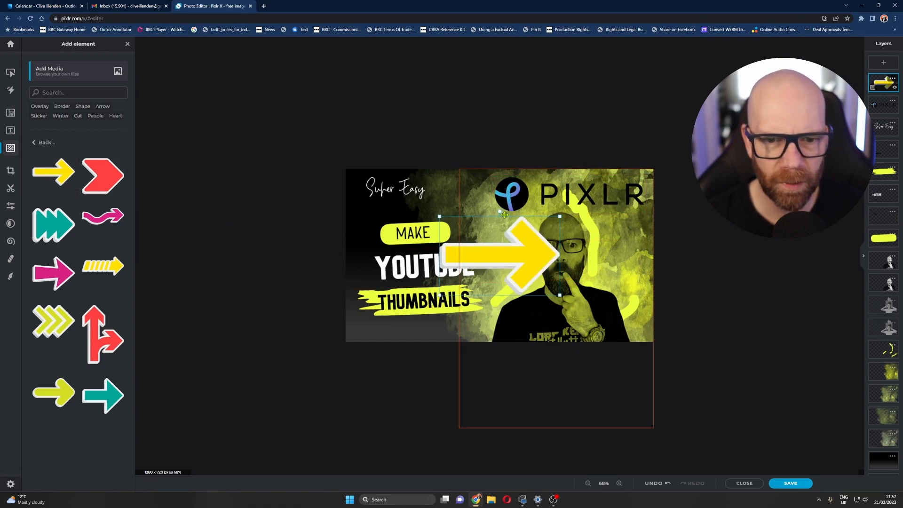
pyautogui.moveTo(559, 216); pyautogui.dragTo(491, 226)
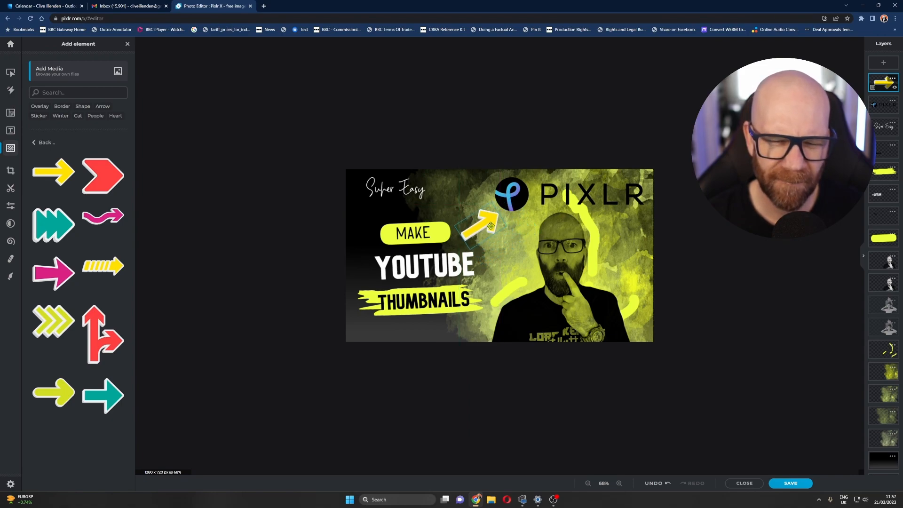
# Step: Delete the yellow arrow beneath the Pixlr logo
pyautogui.click(455, 115)
pyautogui.click(484, 228)
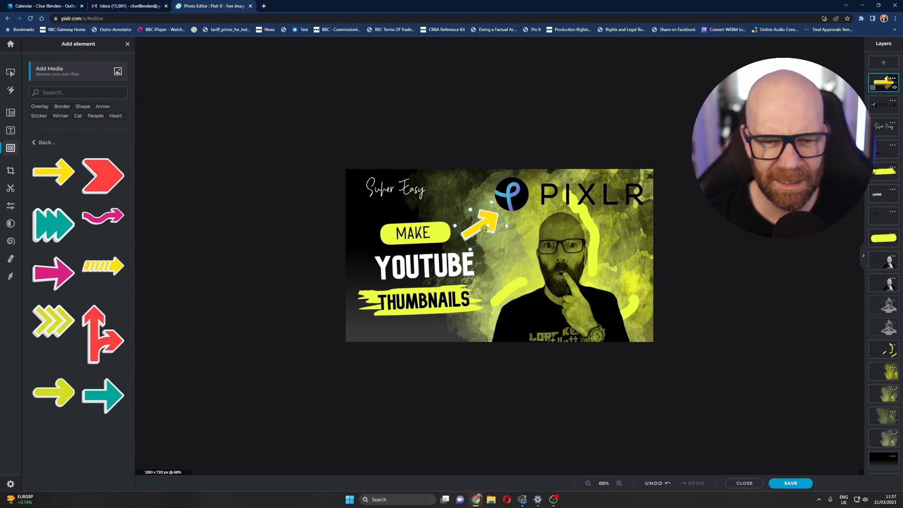
pyautogui.press('Delete')
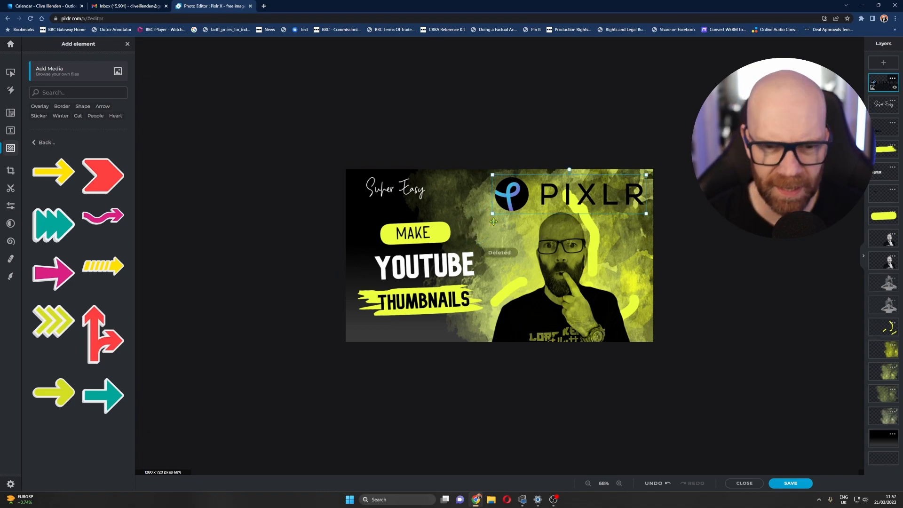
# Step: Add the "clean arrowborder" image from the Pictures folder, shrink it to about 320 × 327 px and place it below the Pixlr logo
pyautogui.click(51, 70)
pyautogui.scroll(-10, 331, 128)
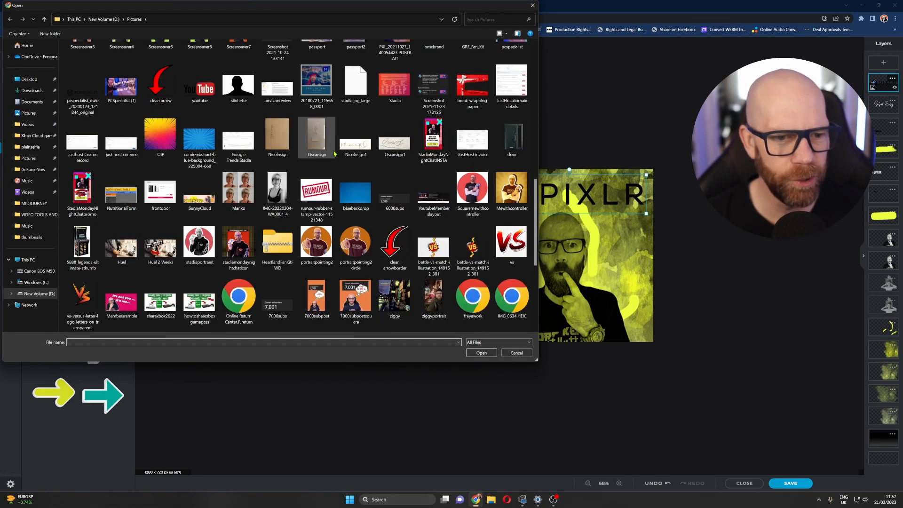
pyautogui.click(395, 245)
pyautogui.click(470, 354)
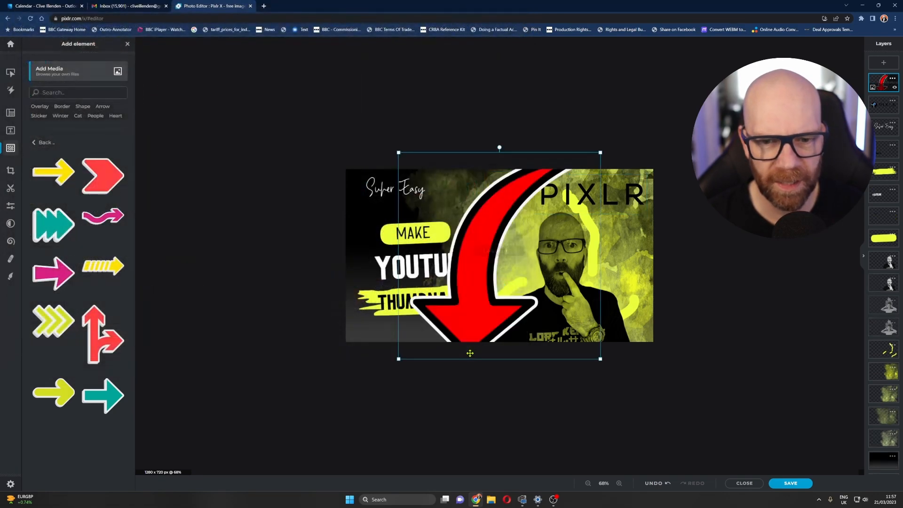
pyautogui.moveTo(600, 152); pyautogui.dragTo(471, 279)
pyautogui.moveTo(424, 311); pyautogui.dragTo(498, 243)
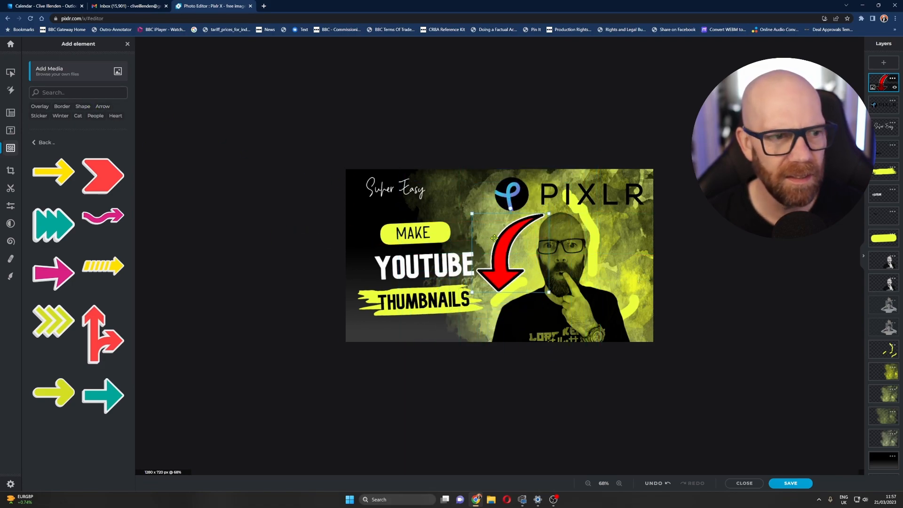
# Step: Flip the red arrow image both horizontally and vertically
pyautogui.click(9, 73)
pyautogui.click(92, 78)
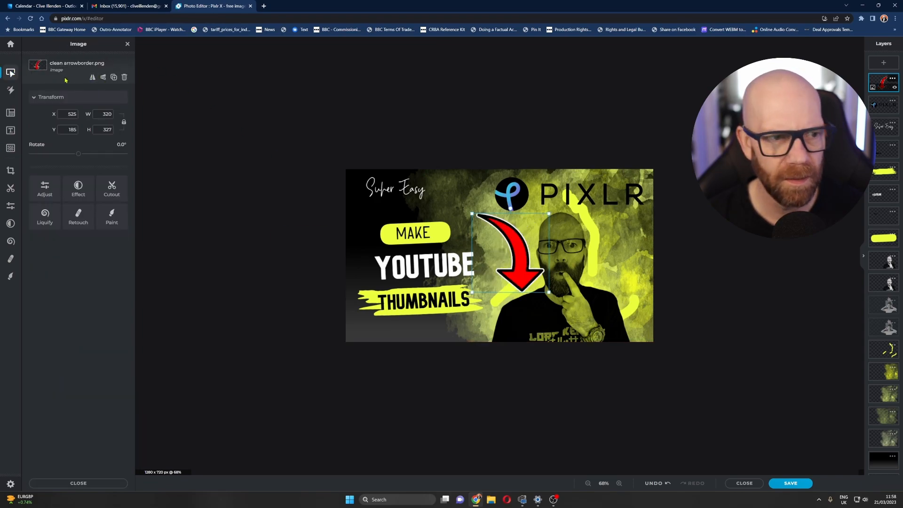
pyautogui.click(103, 77)
# Step: Shrink the red arrow to about 243 × 248 px, rotate it about 13.6° and place it near X 565, Y 170, pointing at the logo
pyautogui.moveTo(511, 208); pyautogui.dragTo(534, 215)
pyautogui.moveTo(522, 310); pyautogui.dragTo(505, 273)
pyautogui.moveTo(540, 236); pyautogui.dragTo(519, 234)
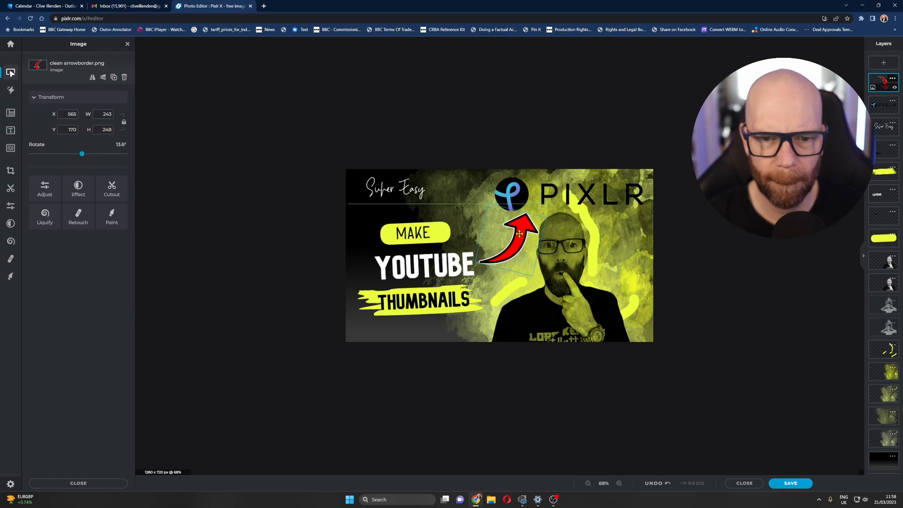
pyautogui.click(750, 267)
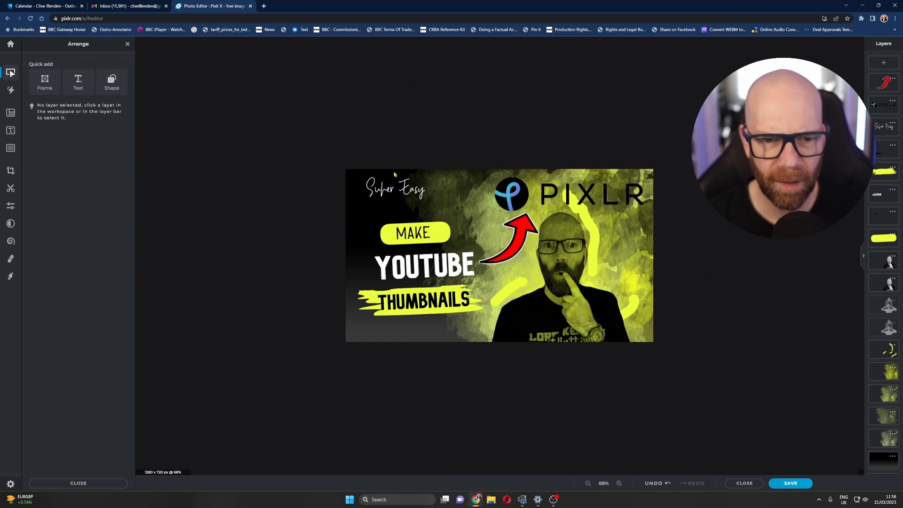
# Step: Save the finished thumbnail as a JPG image at High (90%) quality, 1280 × 720 px
pyautogui.click(392, 189)
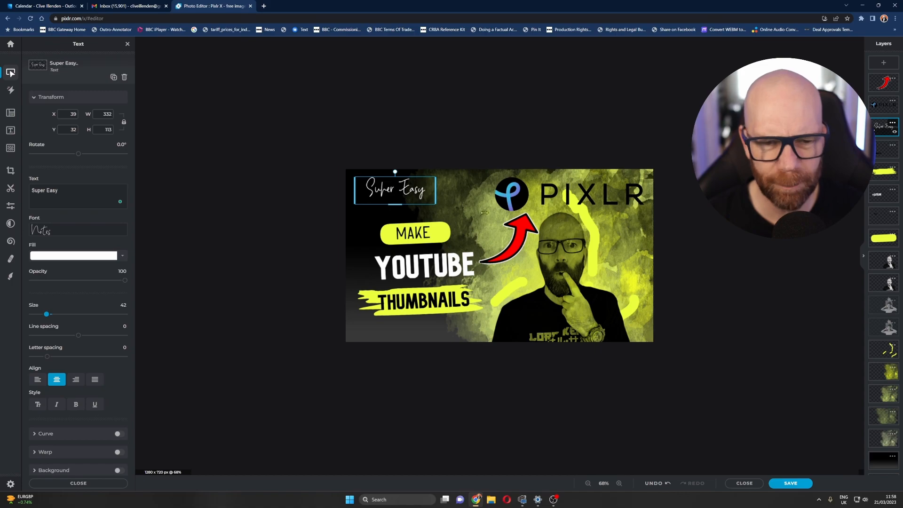
pyautogui.click(790, 483)
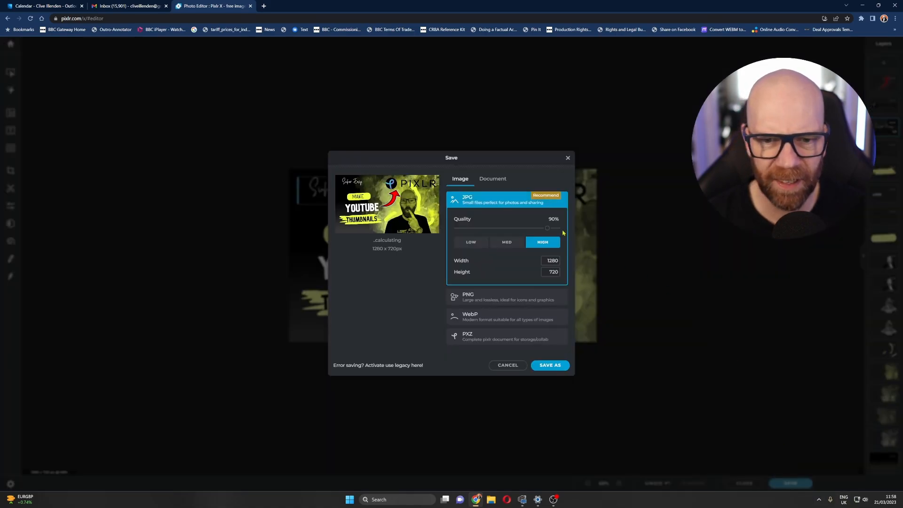
pyautogui.click(549, 366)
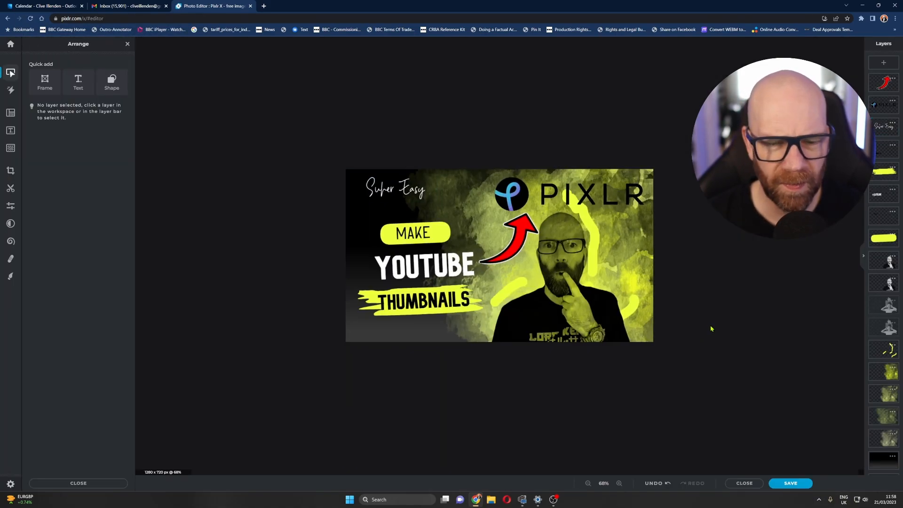
pyautogui.scroll(4, 711, 328)
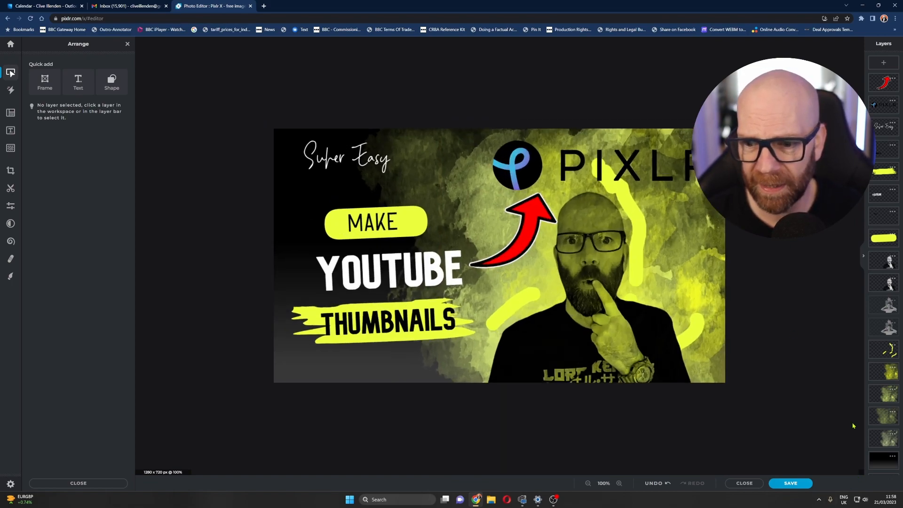
pyautogui.scroll(-2, 853, 420)
pyautogui.scroll(4, 788, 359)
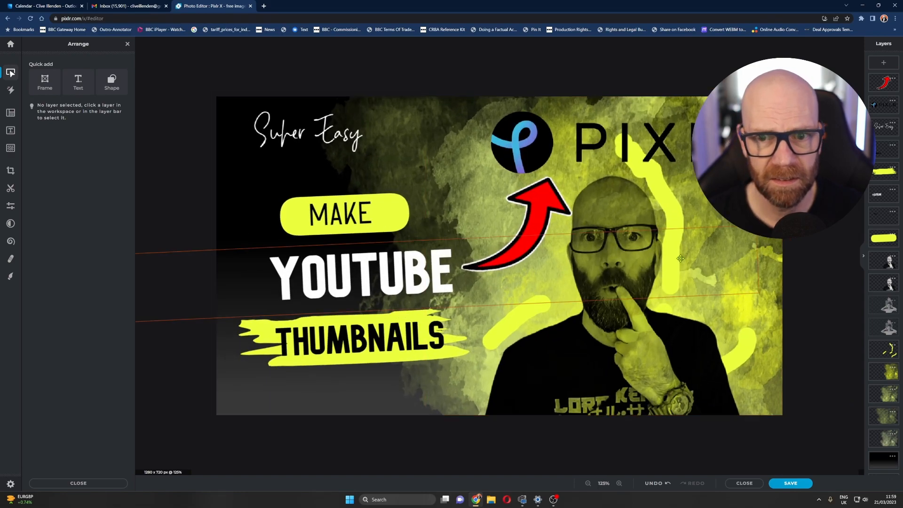